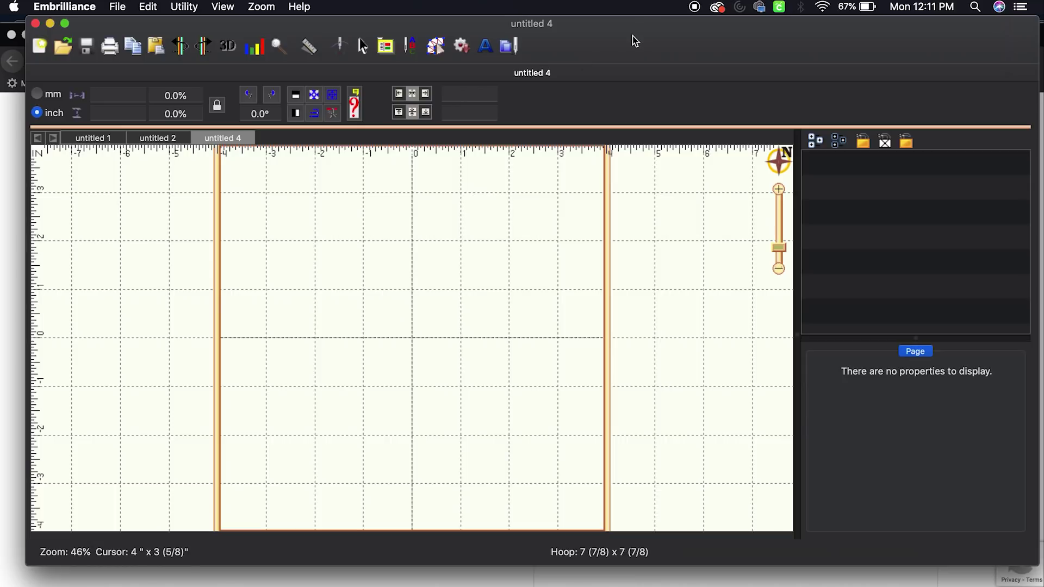
# Drag the empty Embrilliance window down to uncover the Stitchtopia My Account page in Firefox
pyautogui.moveTo(632, 37); pyautogui.dragTo(647, 146)
# Shift the browser windows aside to find the account's referral code on the Safari page
pyautogui.click(635, 111)
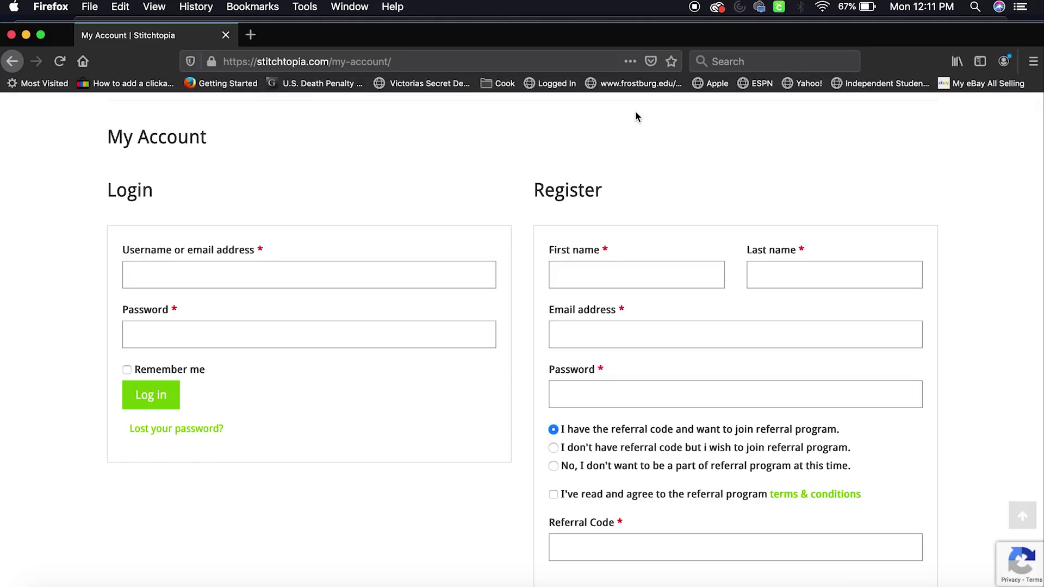
pyautogui.moveTo(415, 37); pyautogui.dragTo(439, 11)
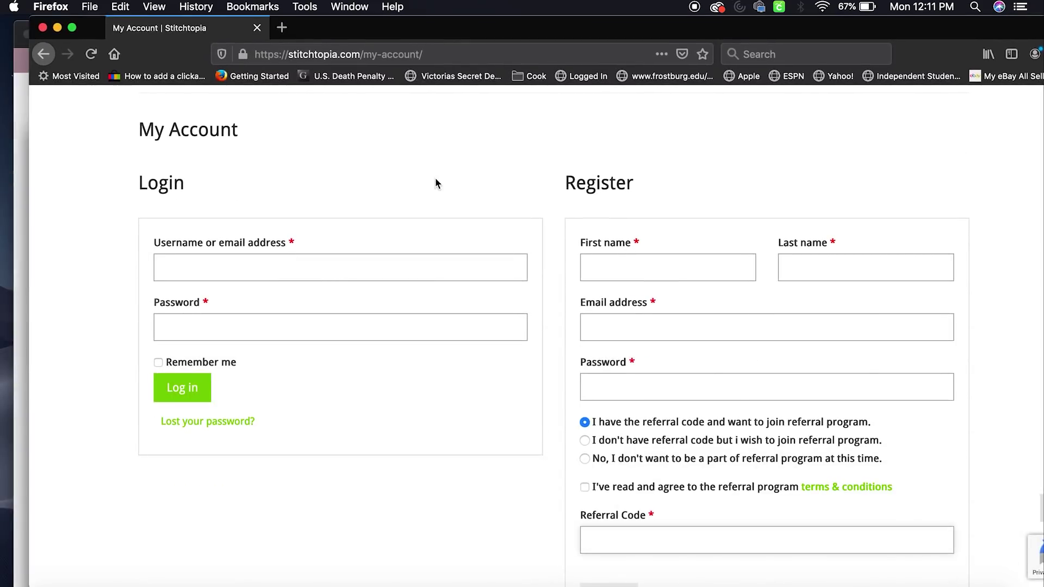
pyautogui.scroll(6, 438, 181)
pyautogui.scroll(-6, 472, 310)
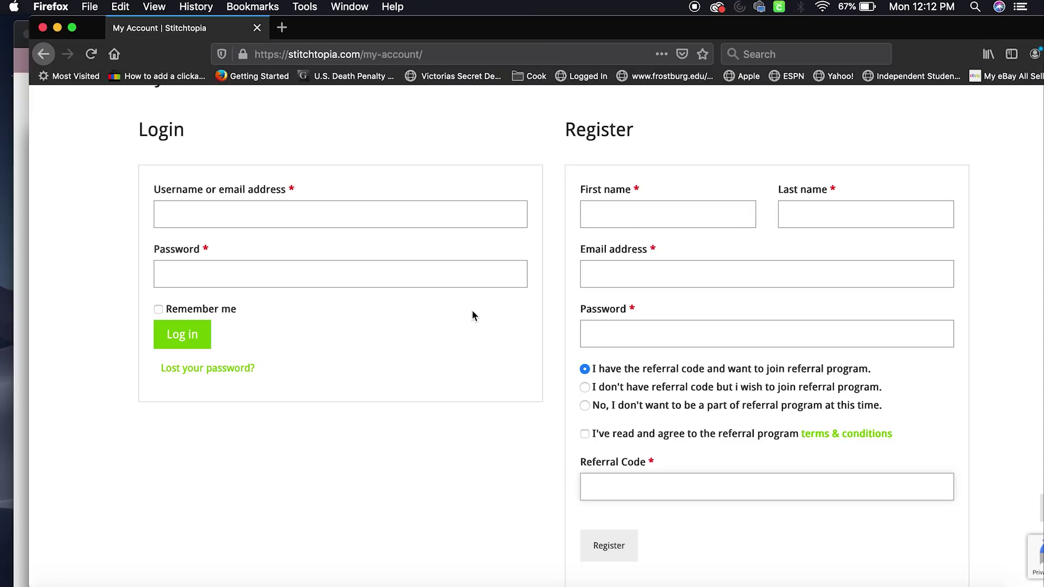
pyautogui.moveTo(598, 28); pyautogui.dragTo(586, 274)
pyautogui.click(714, 116)
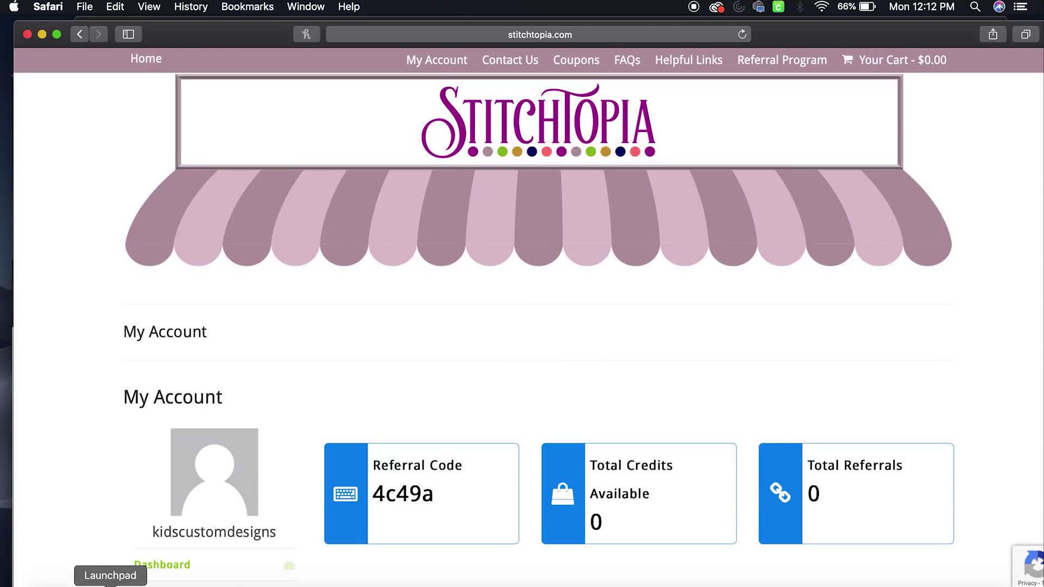
# Maximize Firefox and enter the account's referral code in the Register form's Referral Code field
pyautogui.click(690, 584)
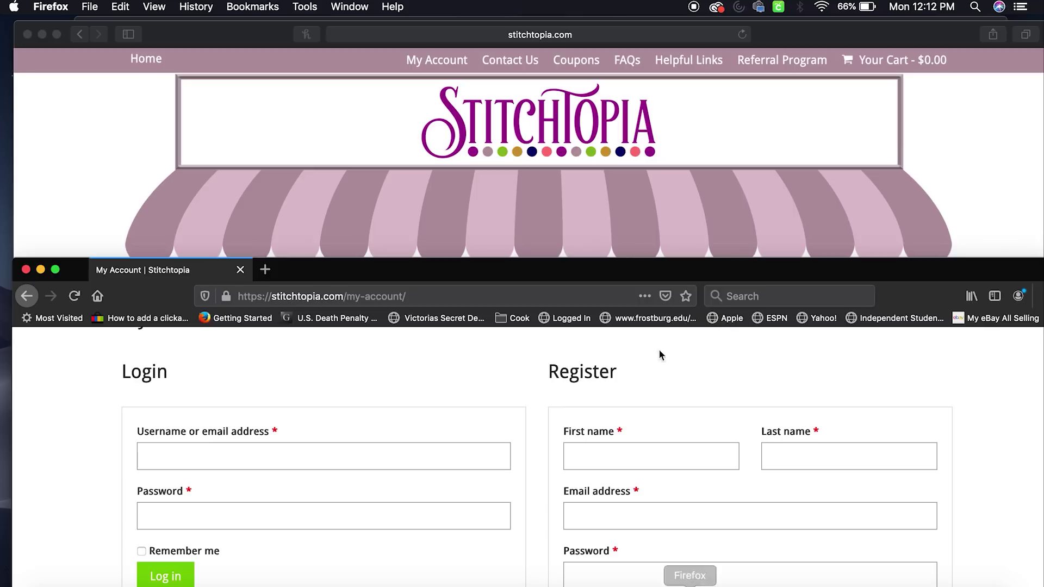
pyautogui.doubleClick(788, 277)
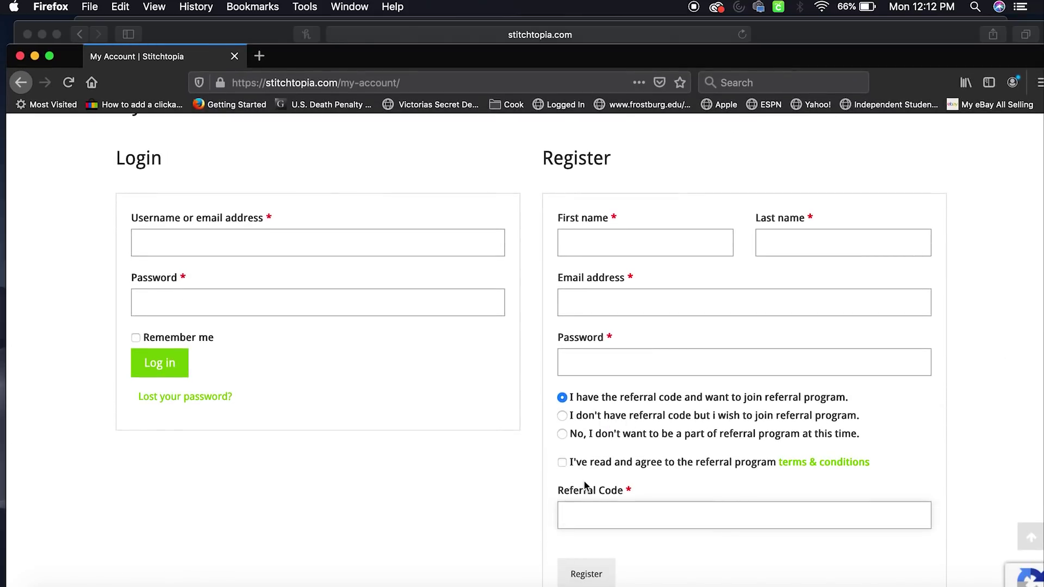
pyautogui.click(594, 516)
pyautogui.moveTo(688, 59); pyautogui.dragTo(650, 38)
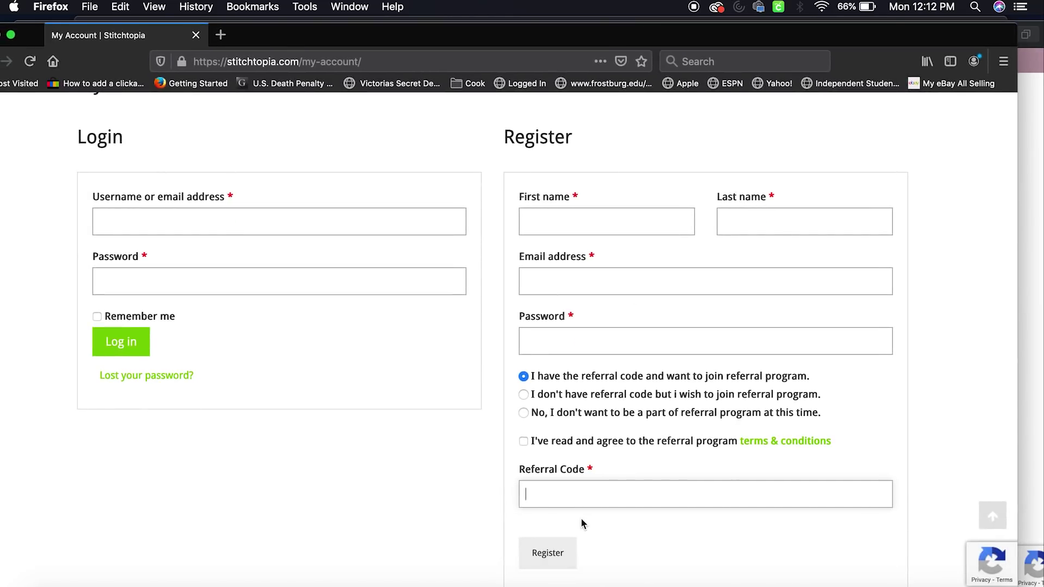
# Browse the Stitchtopia shop listing in Safari, then open the Script Alphabets – SALE category
pyautogui.doubleClick(389, 35)
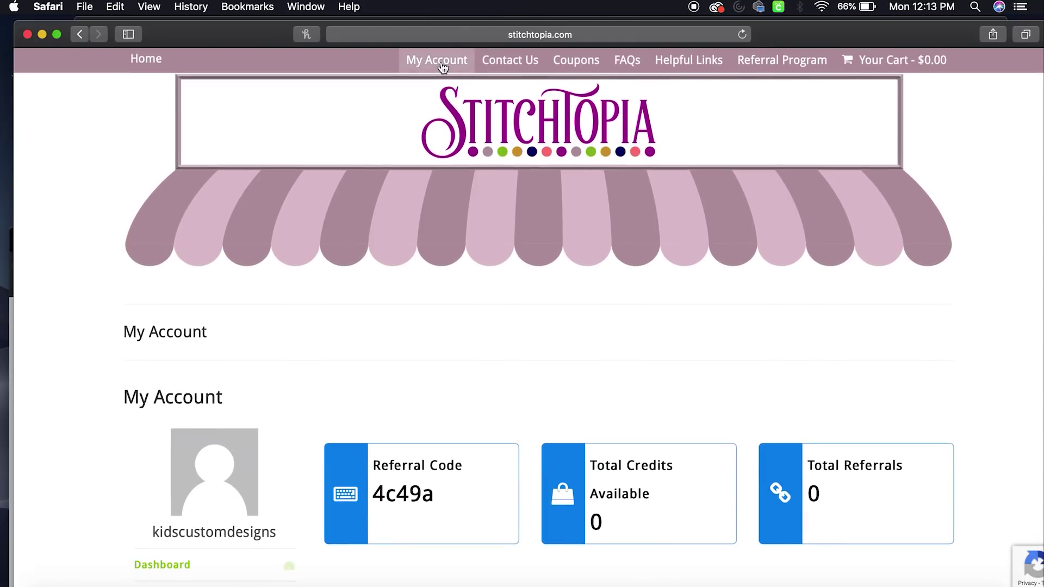
pyautogui.click(440, 62)
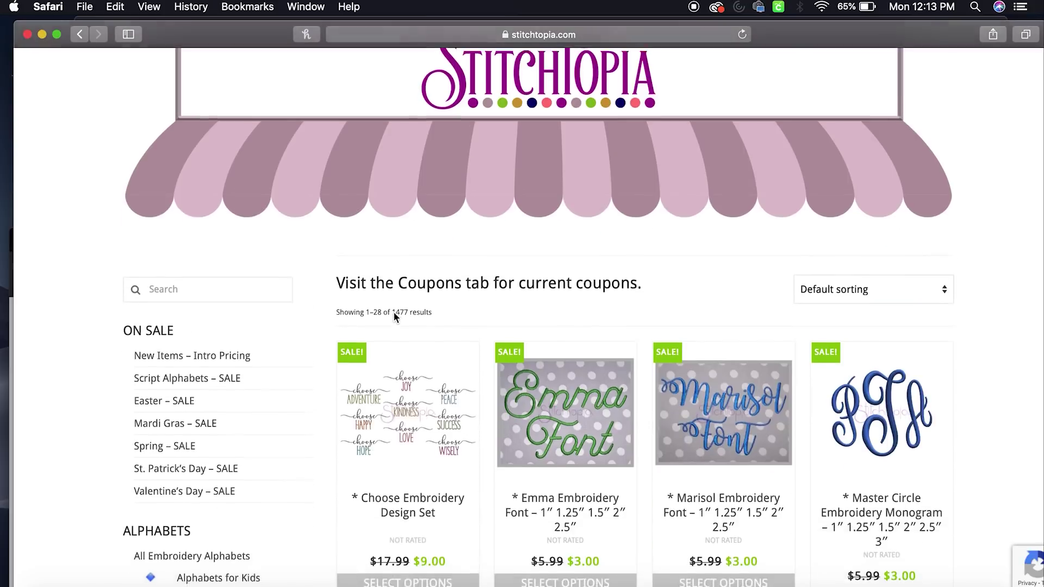
pyautogui.scroll(-5, 393, 311)
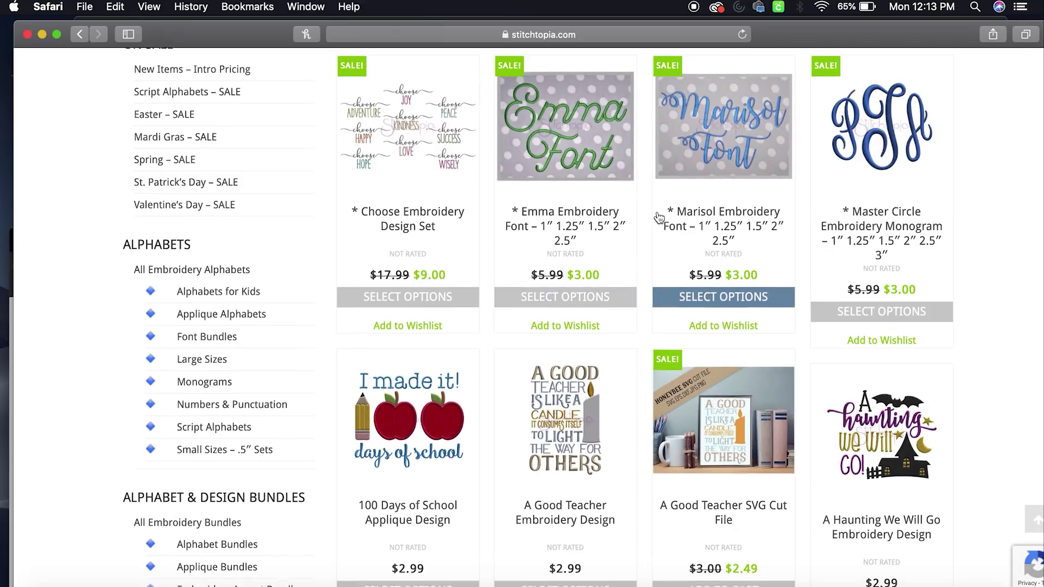
pyautogui.scroll(-10, 668, 190)
pyautogui.scroll(-7, 658, 218)
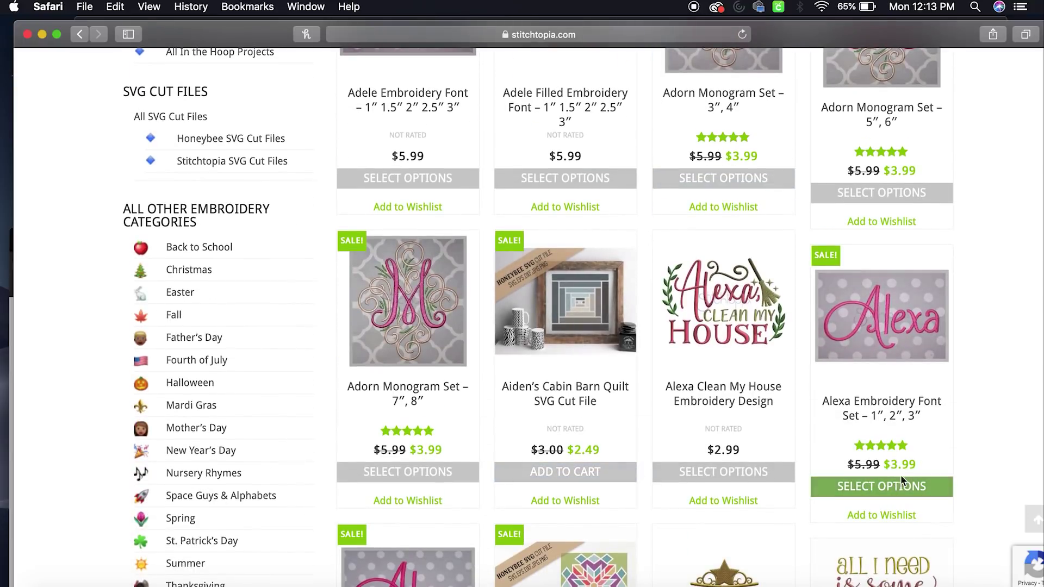
pyautogui.scroll(-8, 433, 350)
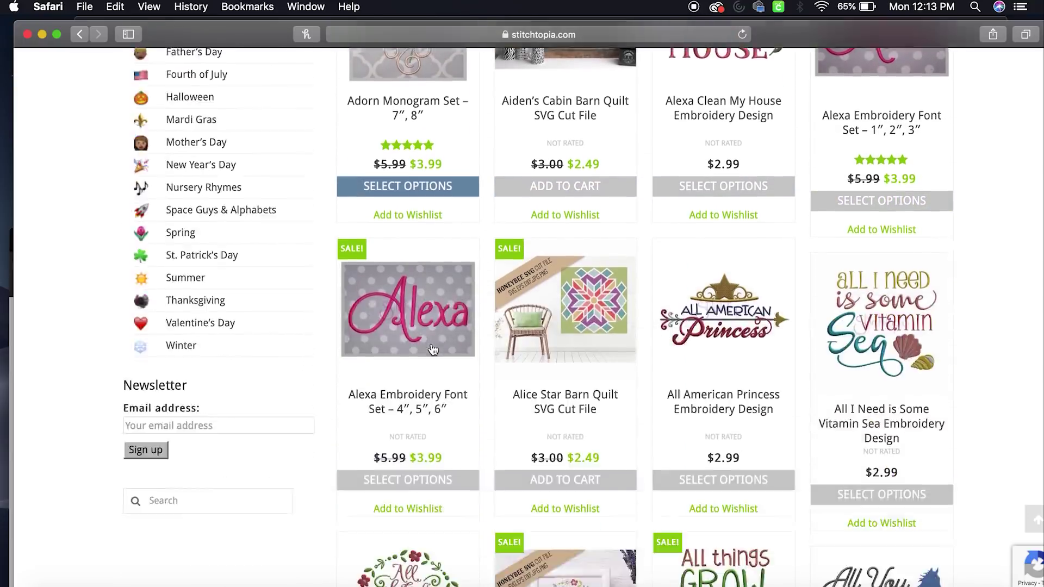
pyautogui.scroll(-1, 434, 349)
pyautogui.scroll(17, 432, 348)
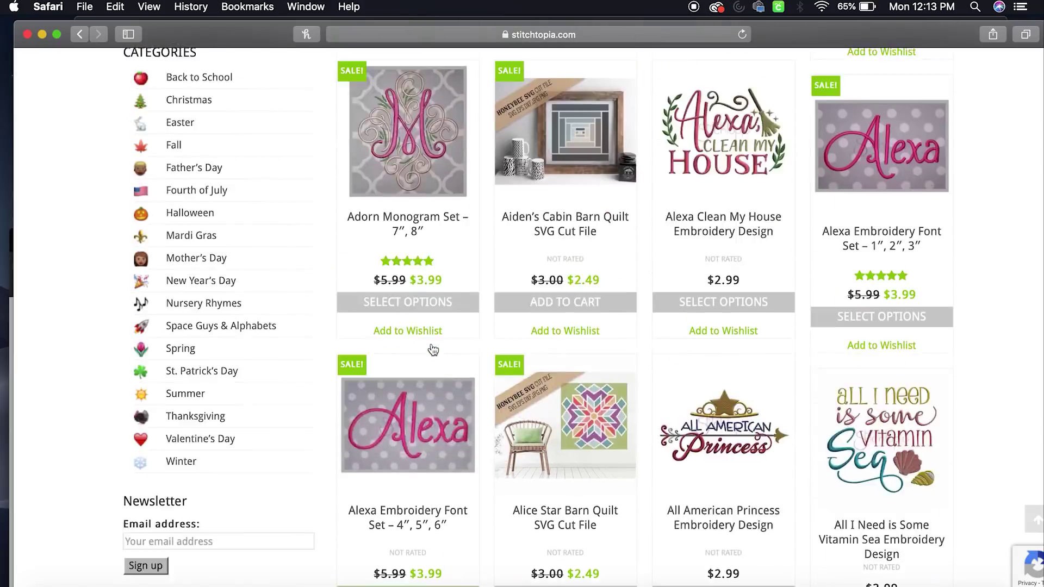
pyautogui.scroll(8, 431, 344)
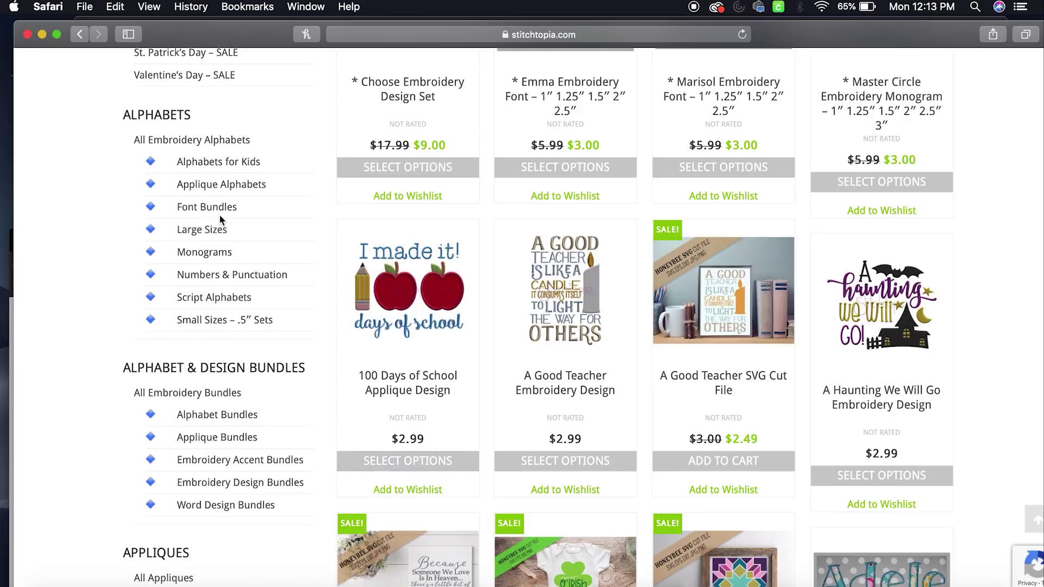
pyautogui.scroll(2, 221, 277)
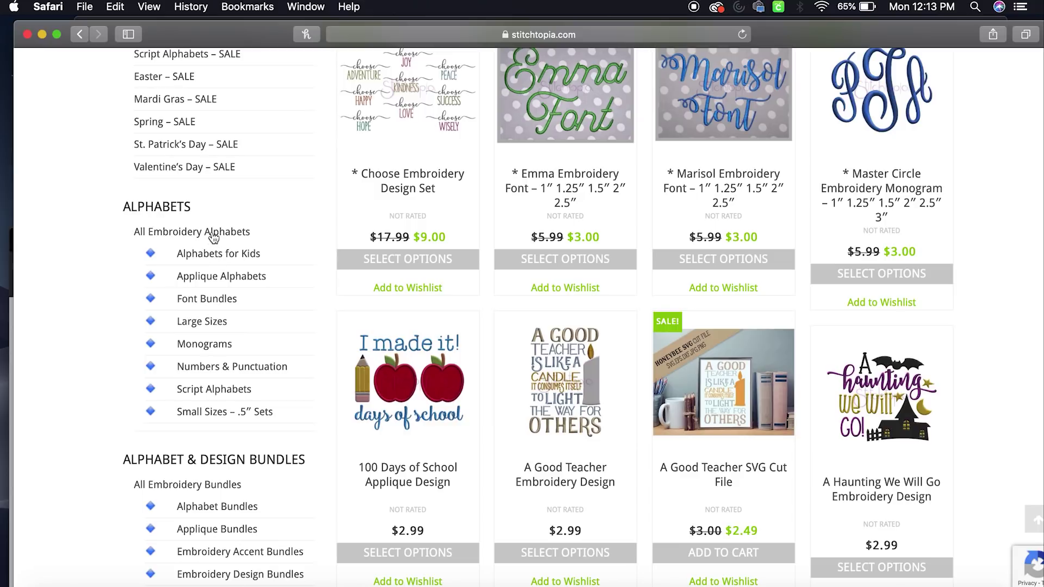
pyautogui.scroll(5, 206, 304)
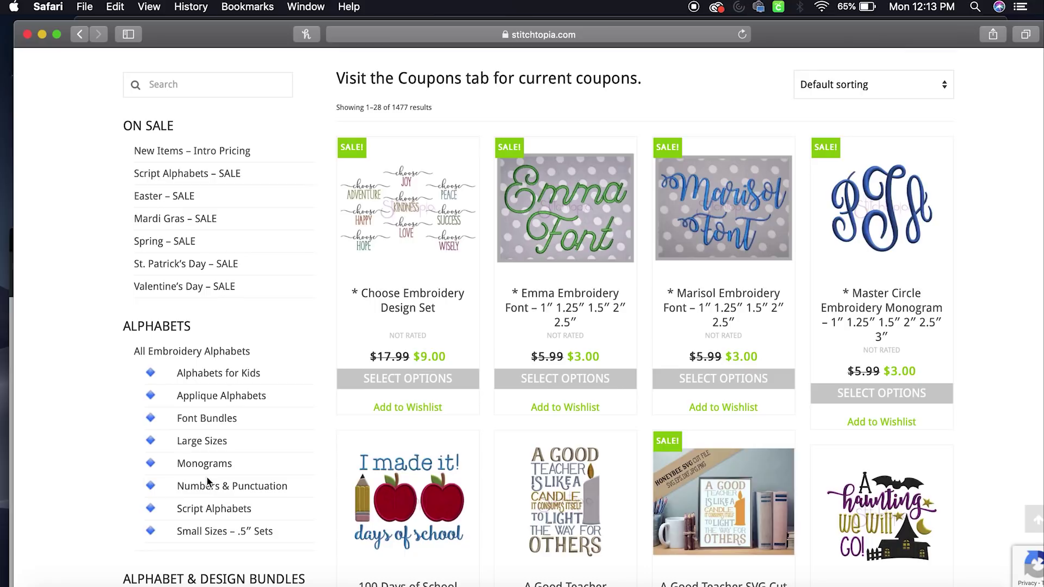
pyautogui.click(201, 174)
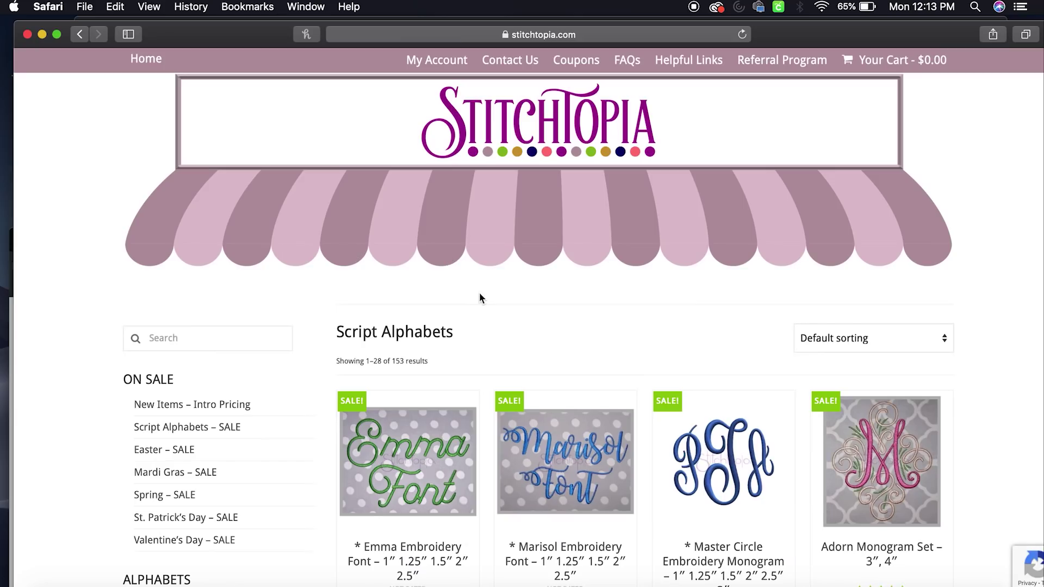
# Scroll the Script Alphabets grid down until the $3.99 Aubrey Embroidery Font Set appears
pyautogui.scroll(-5, 484, 380)
pyautogui.scroll(-7, 488, 425)
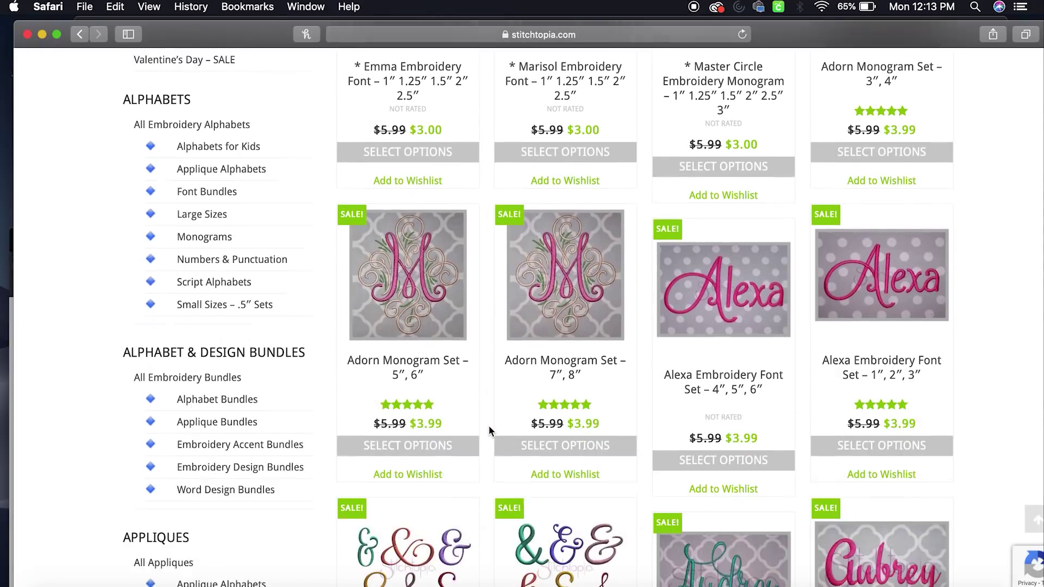
pyautogui.scroll(-5, 489, 427)
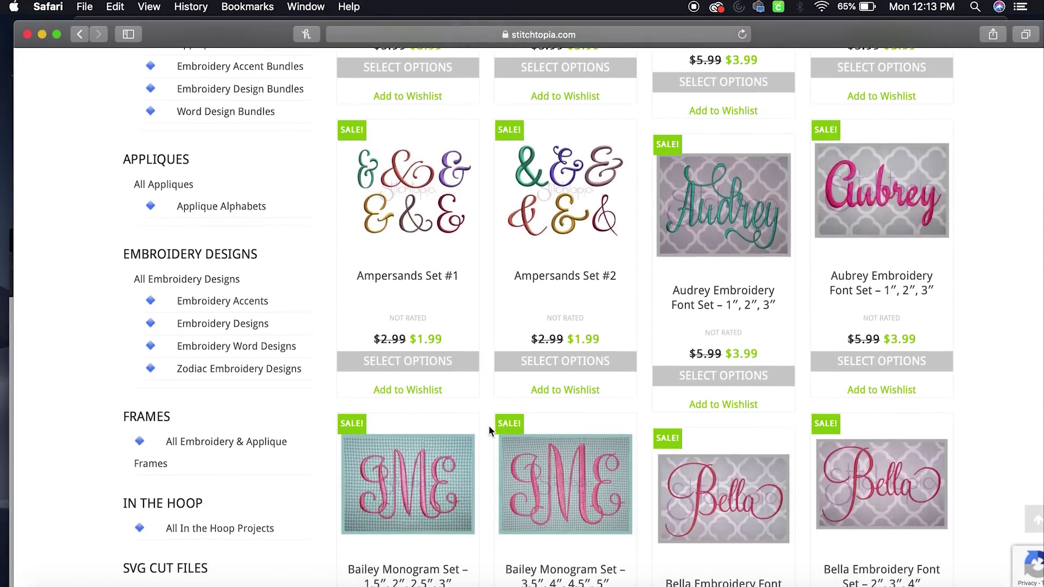
pyautogui.scroll(-8, 488, 429)
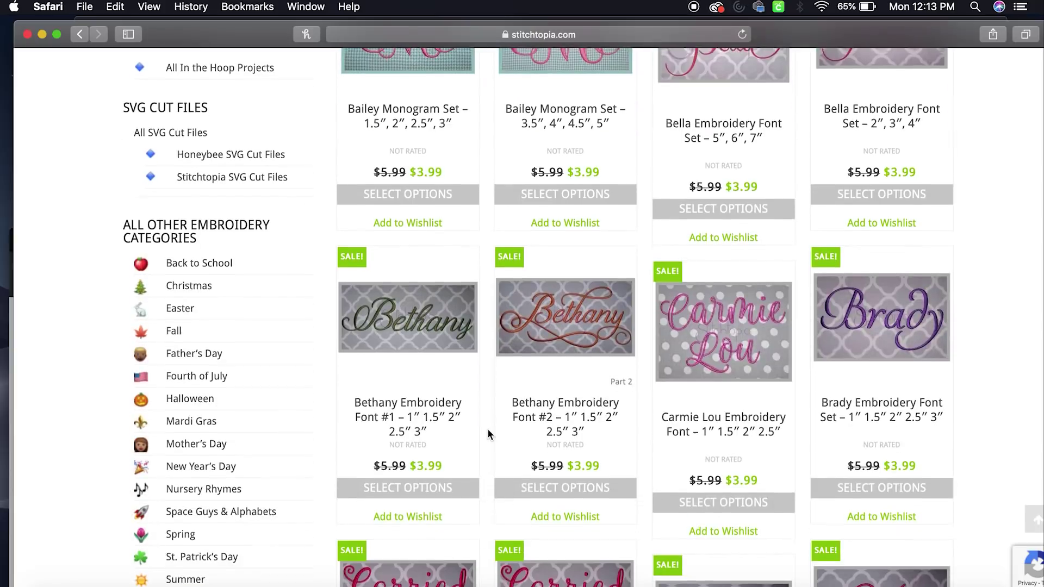
pyautogui.scroll(-4, 488, 433)
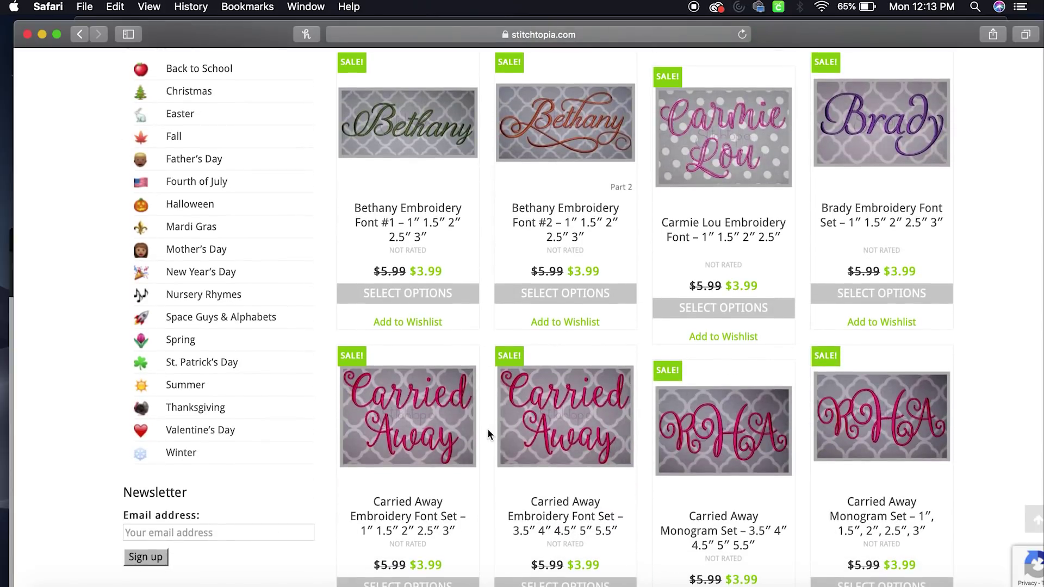
pyautogui.scroll(-5, 487, 428)
pyautogui.scroll(20, 487, 428)
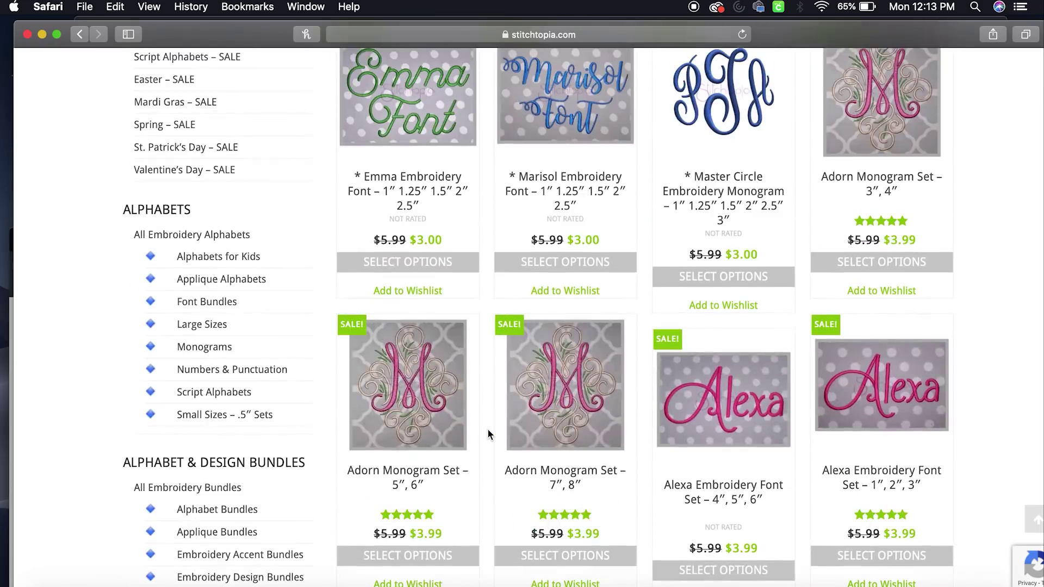
pyautogui.scroll(3, 513, 459)
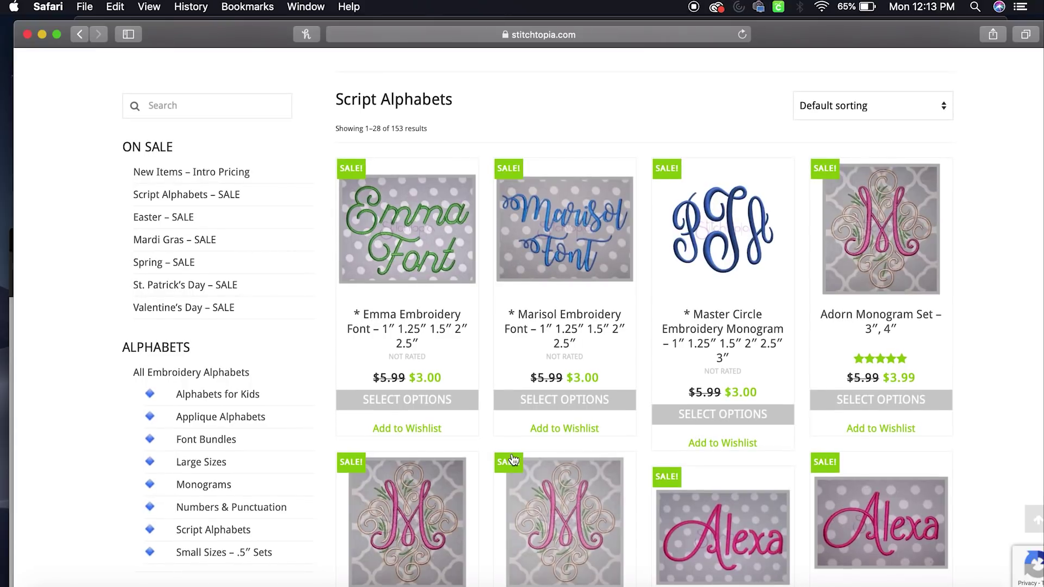
pyautogui.scroll(-4, 514, 459)
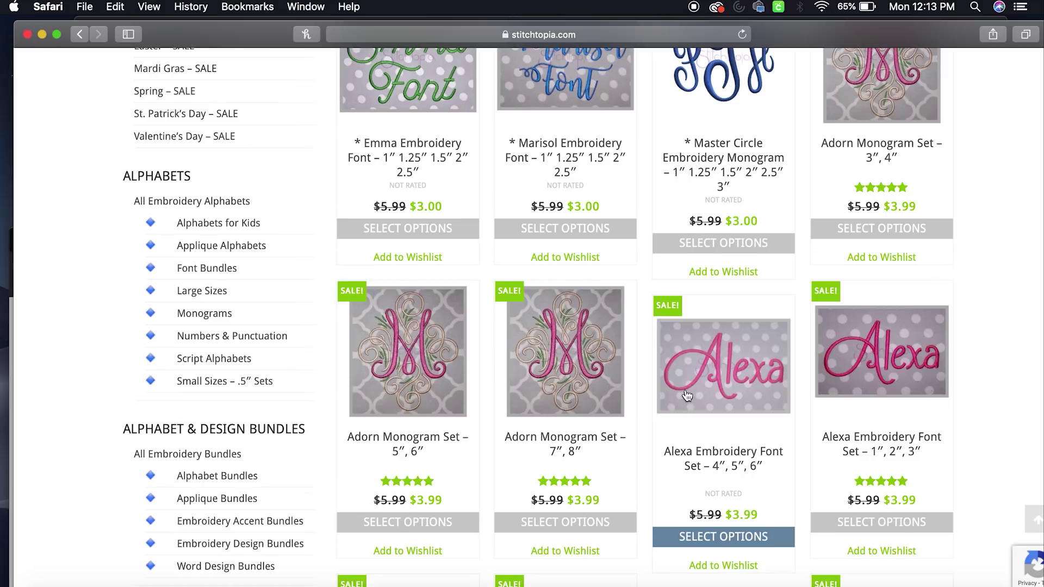
pyautogui.scroll(-2, 689, 394)
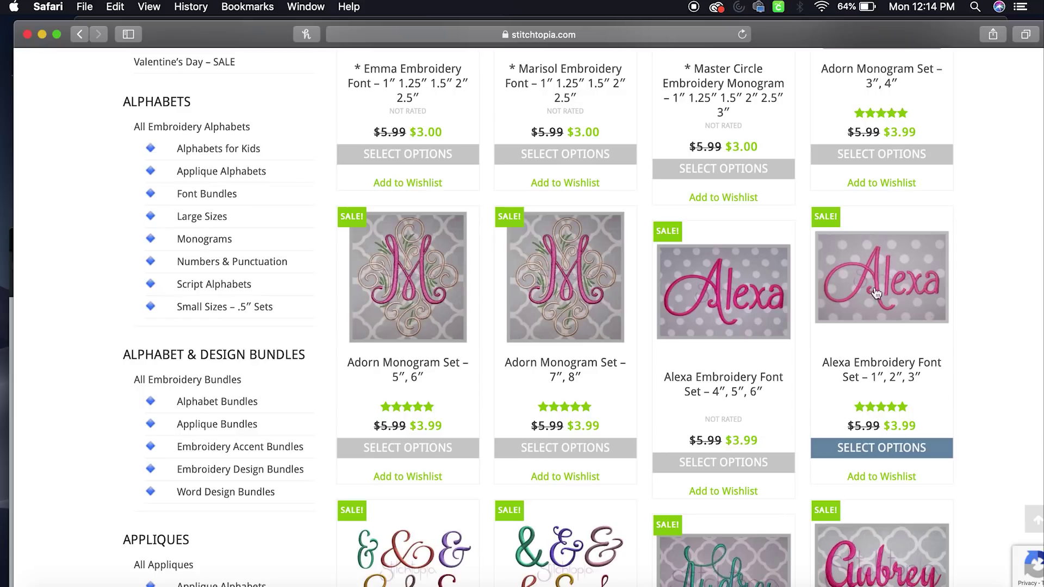
pyautogui.scroll(-2, 870, 335)
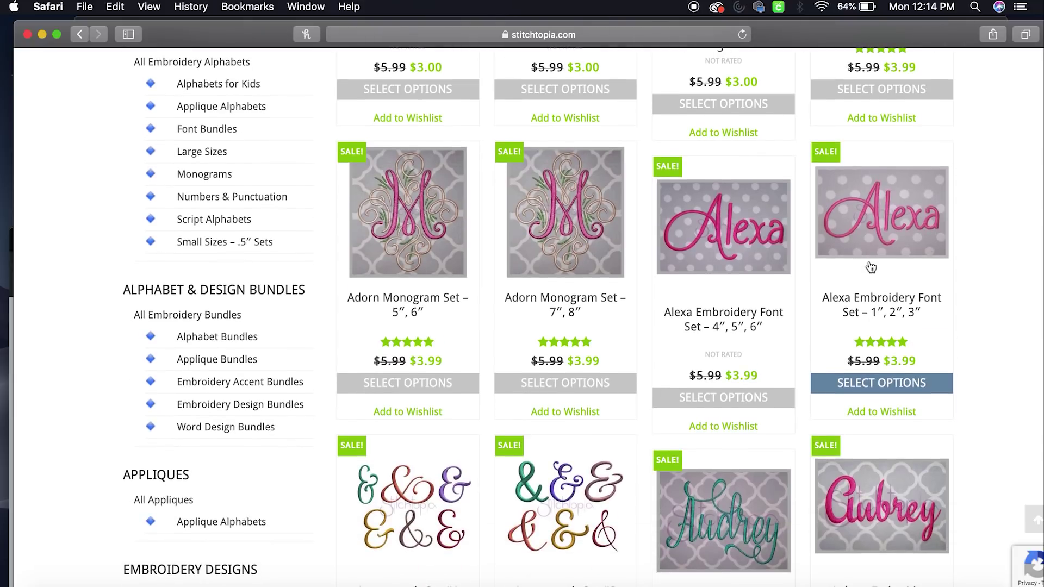
pyautogui.scroll(-1, 870, 267)
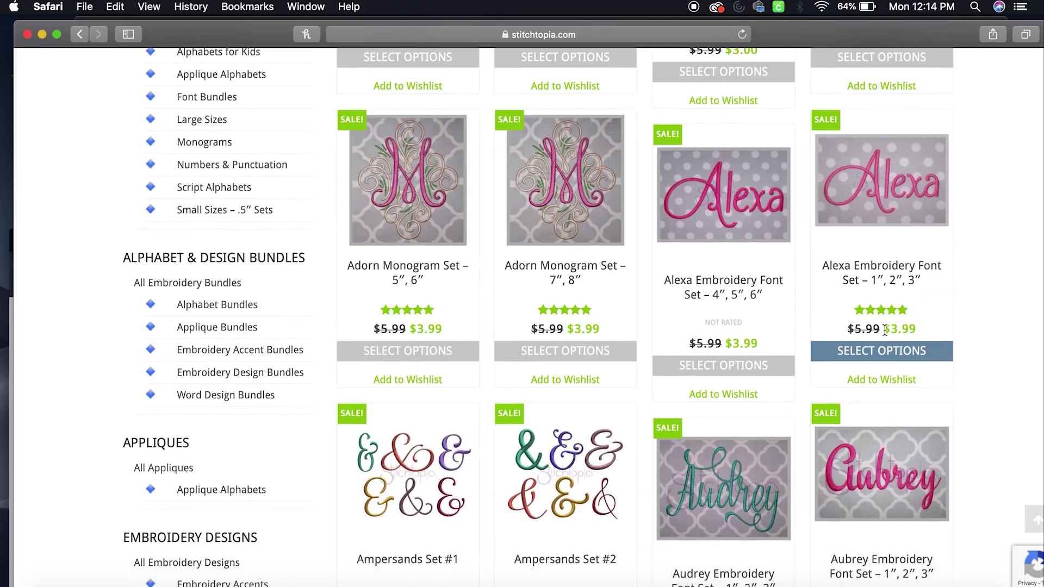
pyautogui.scroll(-5, 884, 330)
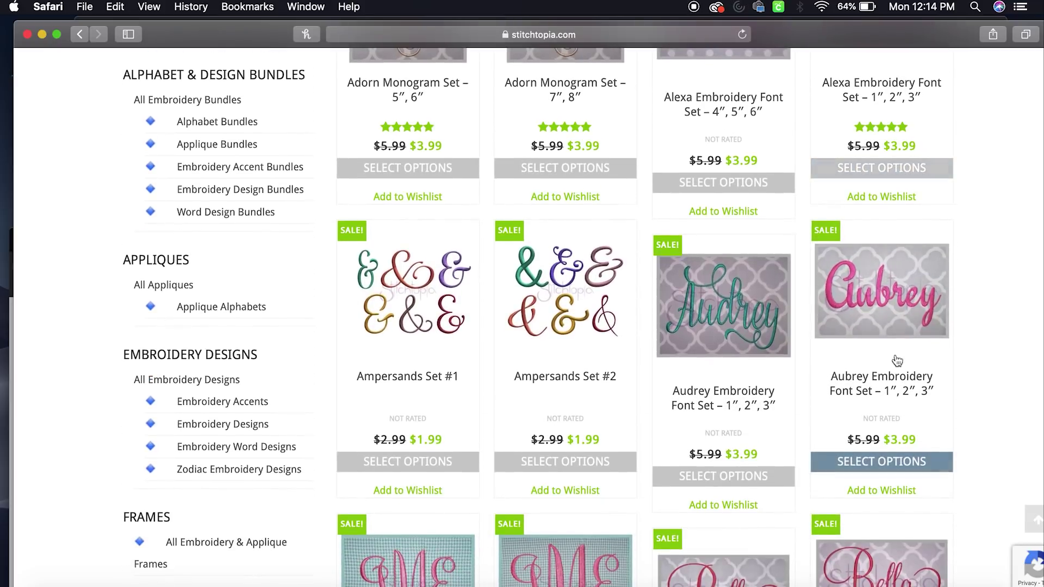
# Open the Aubrey Embroidery Font Set page and check that BX files come with every format
pyautogui.click(883, 313)
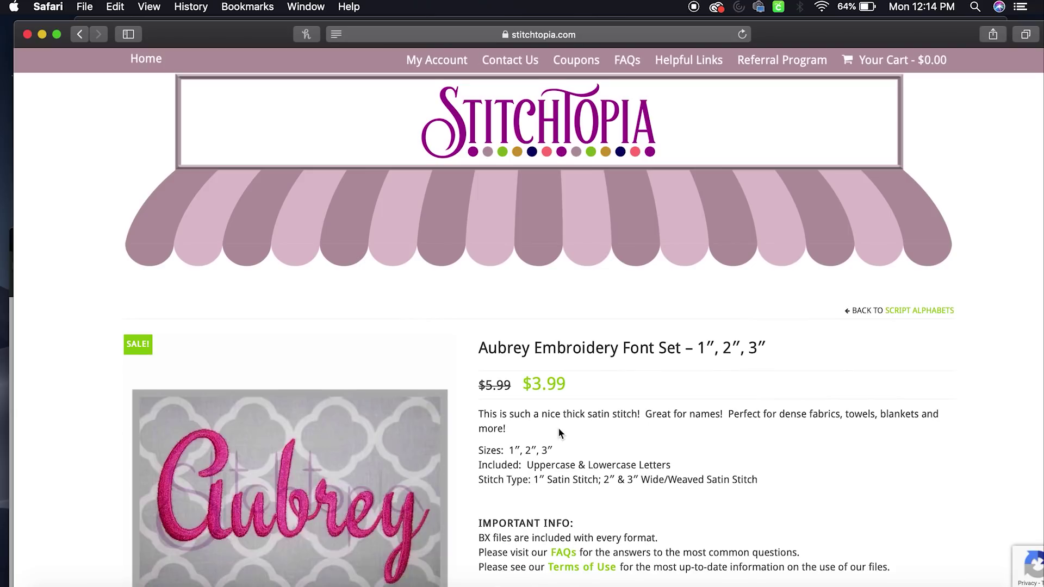
pyautogui.scroll(-2, 557, 428)
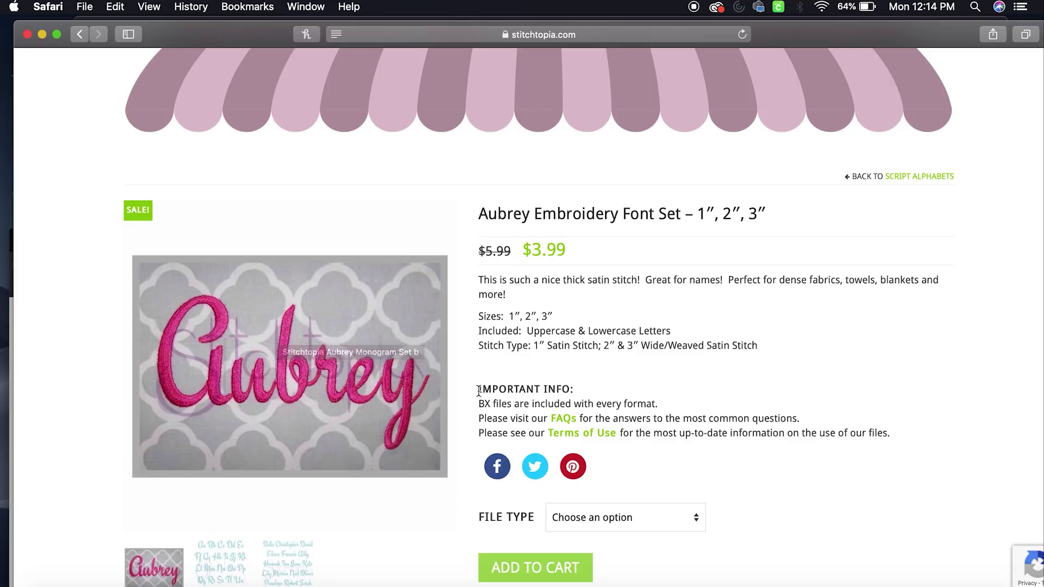
pyautogui.scroll(-7, 466, 390)
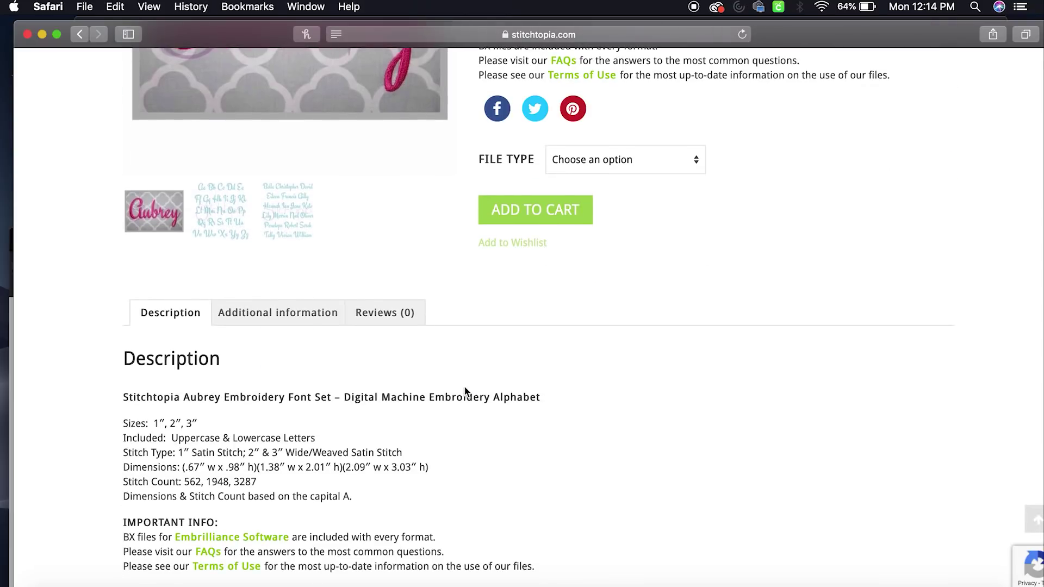
pyautogui.scroll(-1, 466, 390)
pyautogui.scroll(-2, 473, 398)
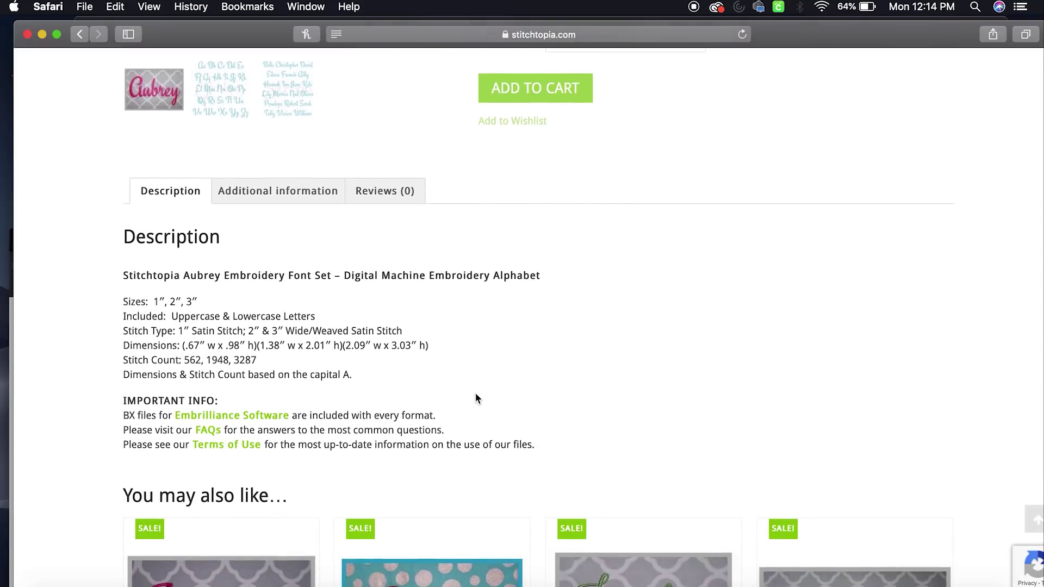
pyautogui.moveTo(479, 129); pyautogui.dragTo(159, 418)
pyautogui.click(357, 417)
pyautogui.moveTo(338, 416); pyautogui.dragTo(405, 416)
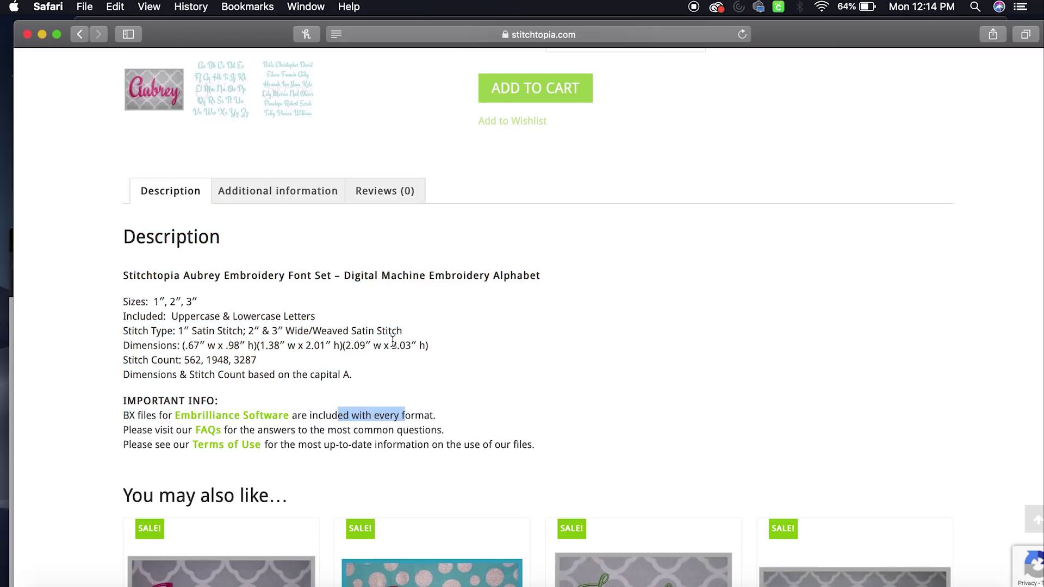
pyautogui.scroll(10, 393, 341)
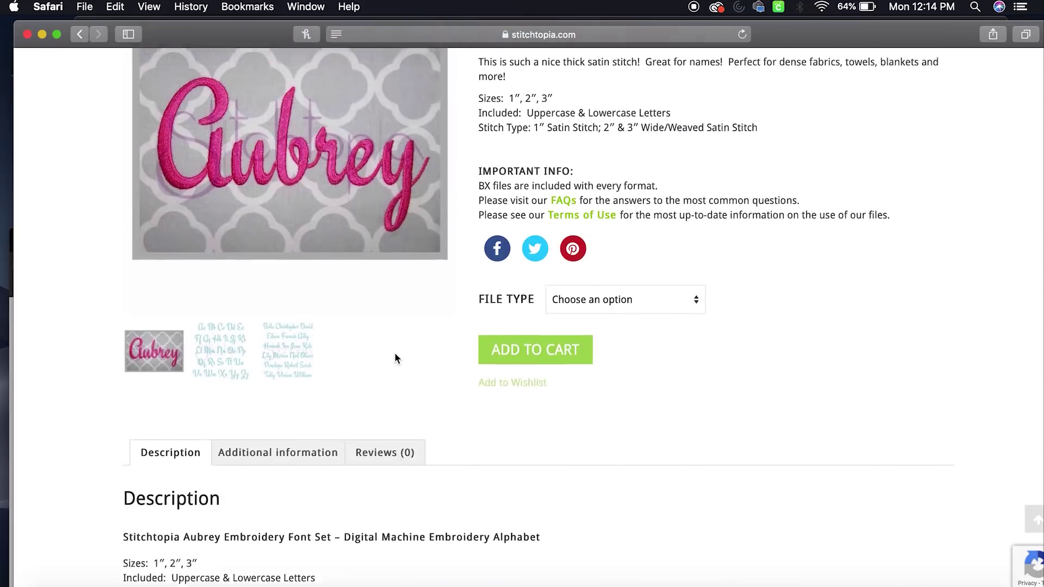
# Add the Aubrey font set with BX file type to the cart and view the cart
pyautogui.click(592, 357)
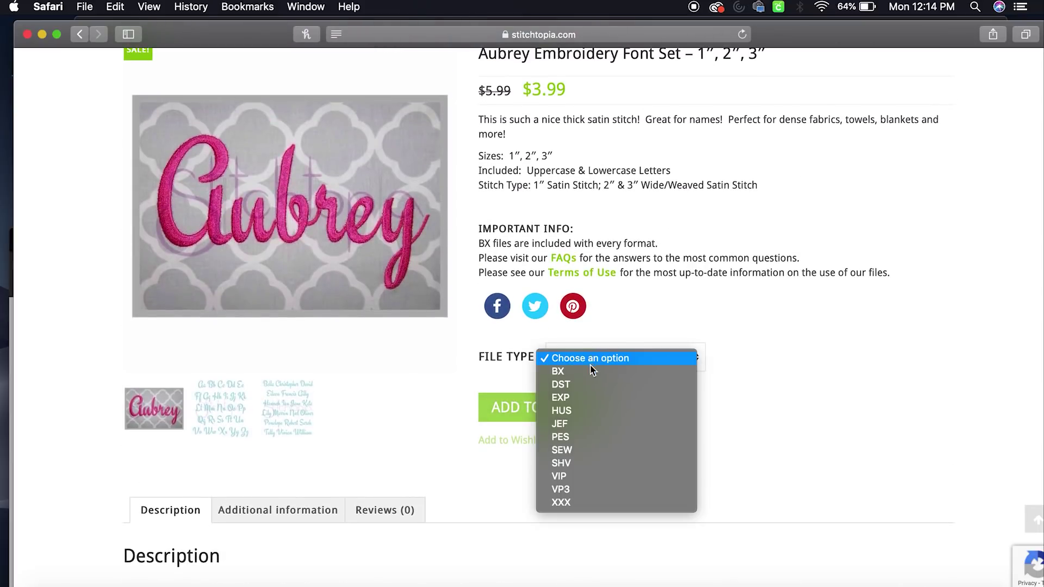
pyautogui.click(592, 370)
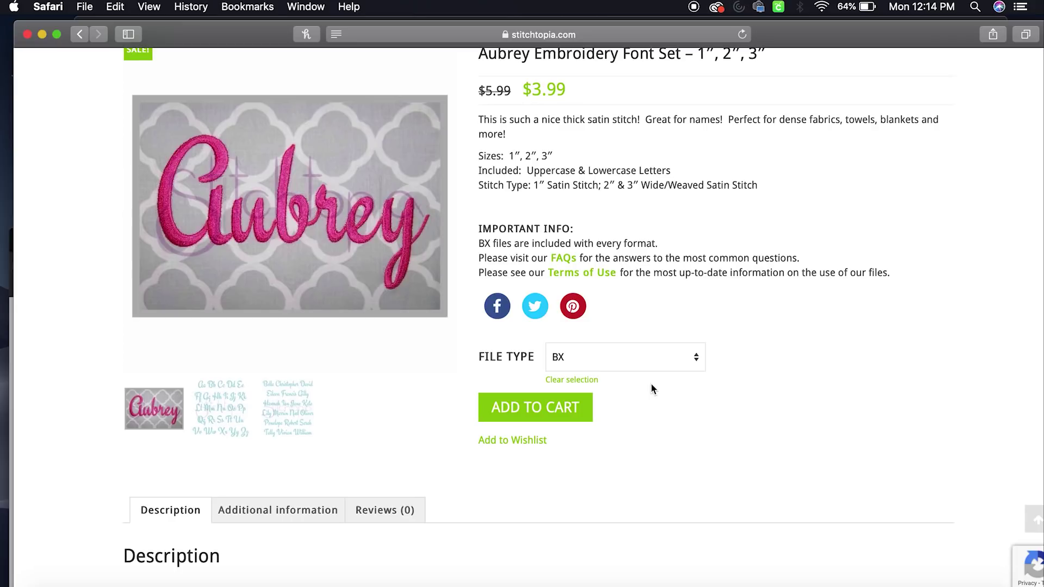
pyautogui.click(536, 424)
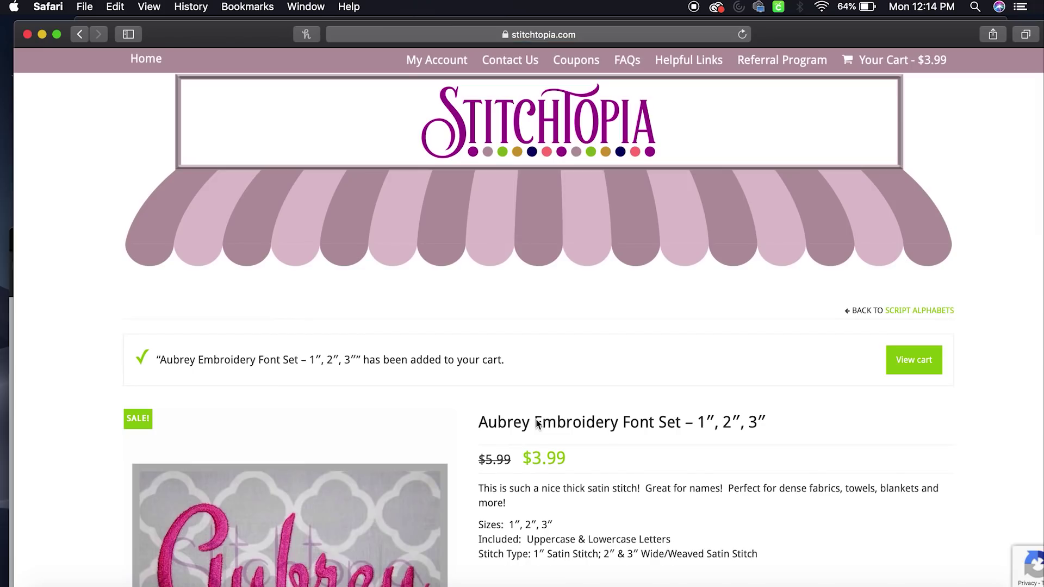
pyautogui.click(914, 367)
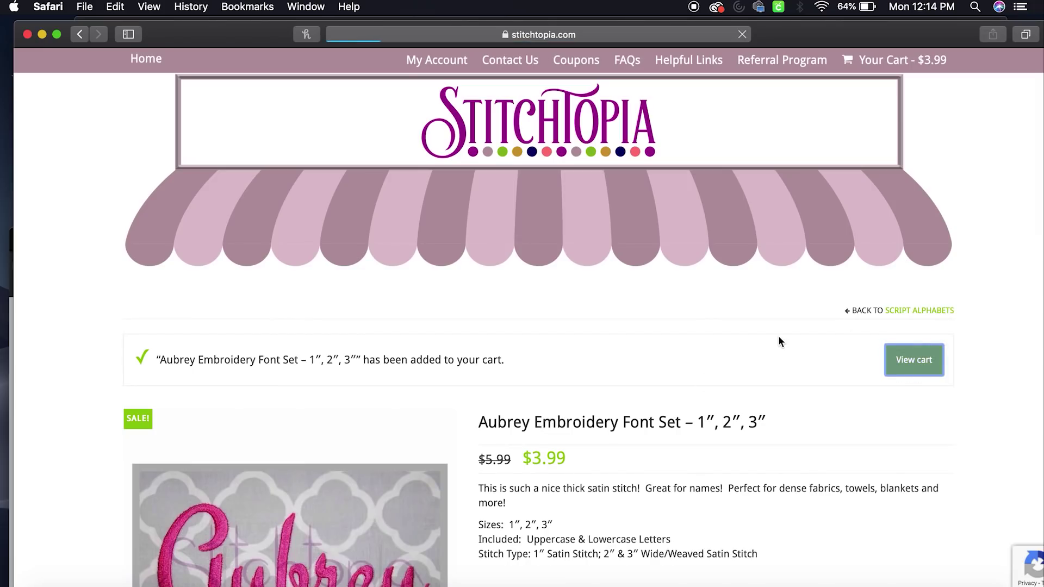
# Check out the $3.99 Aubrey font set and download stopiaAubreyMS123.bx_.zip
pyautogui.scroll(-5, 546, 369)
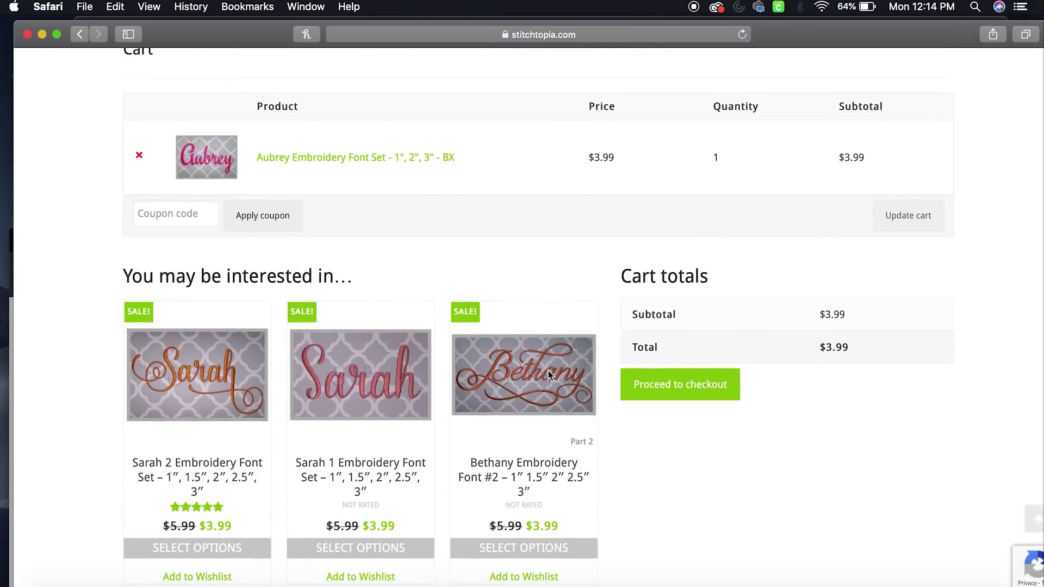
pyautogui.click(712, 398)
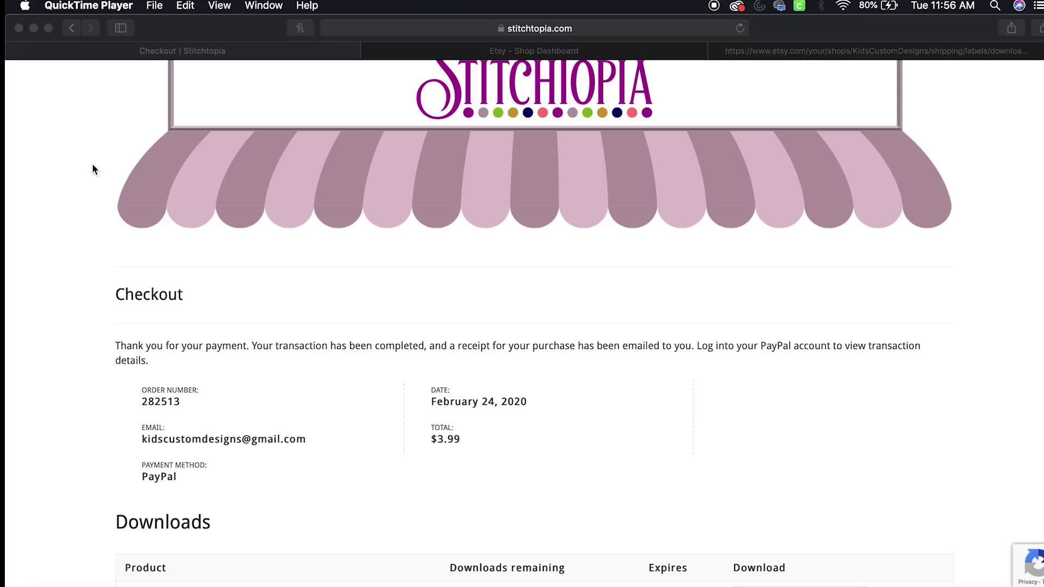
pyautogui.scroll(-5, 161, 236)
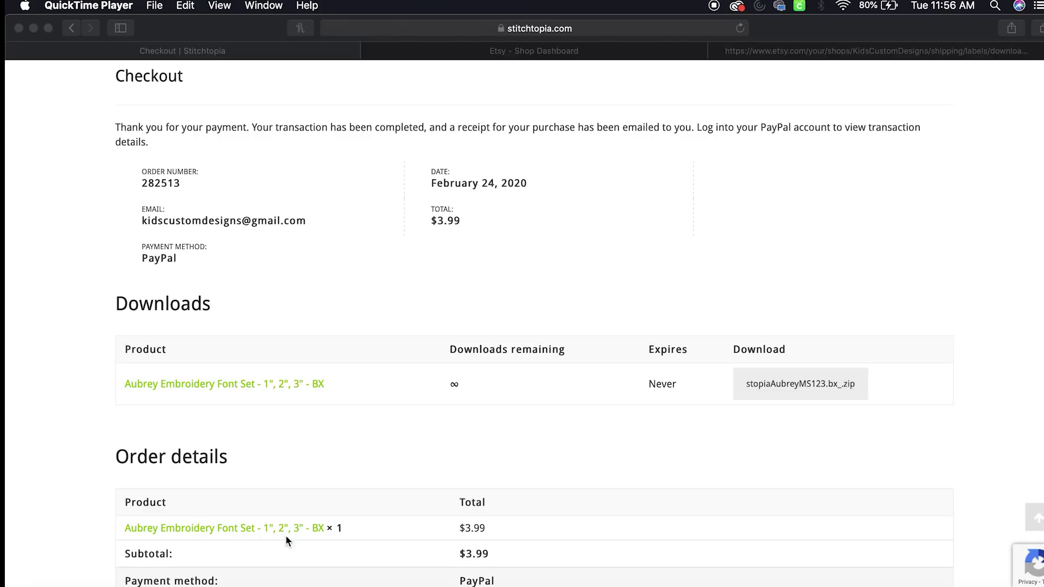
pyautogui.click(777, 384)
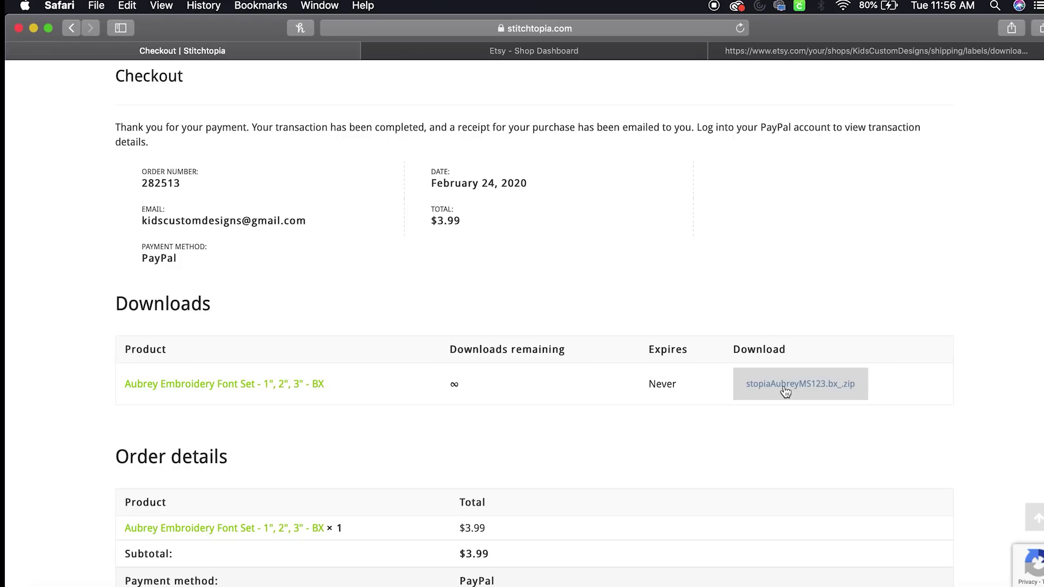
pyautogui.click(784, 386)
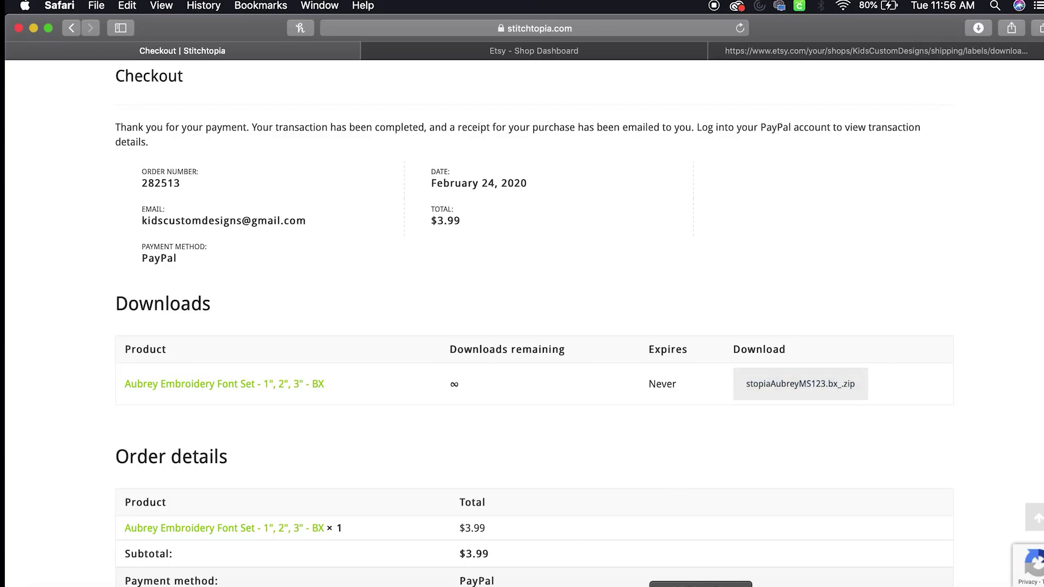
pyautogui.click(663, 585)
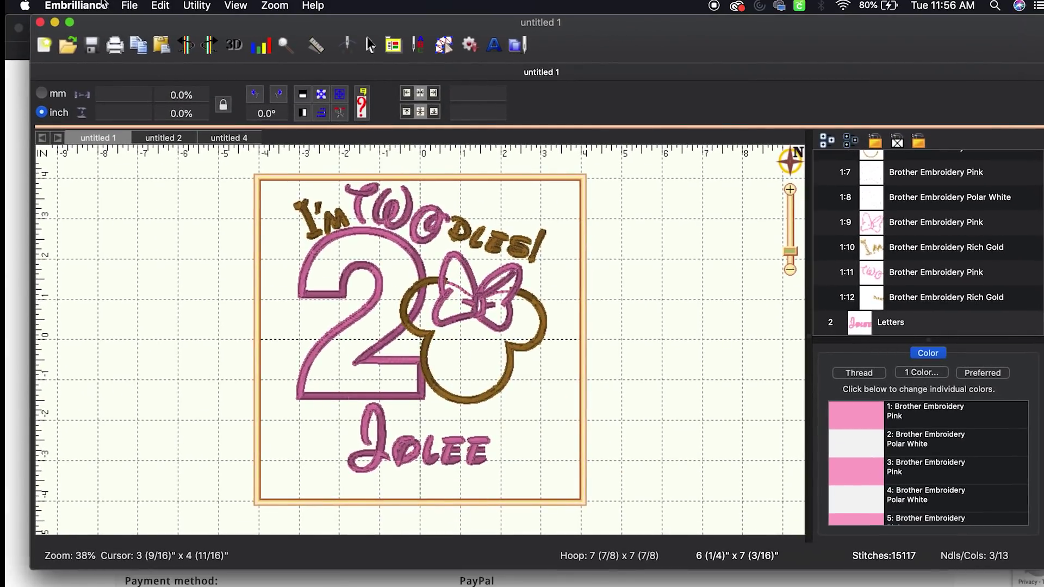
# Start a new blank page in Embrilliance and open the Downloads folder in a Finder window
pyautogui.click(137, 6)
pyautogui.click(149, 25)
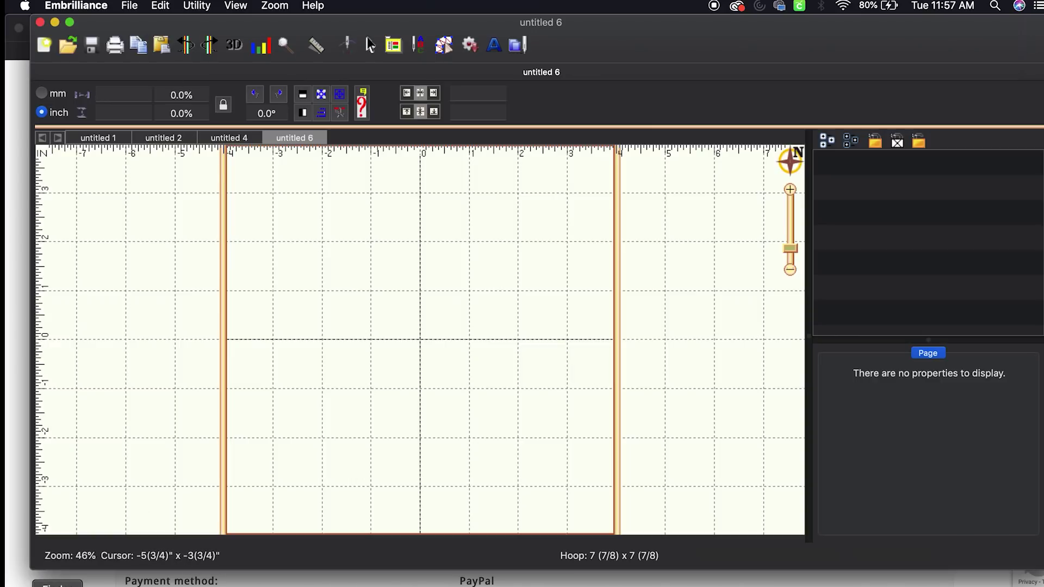
pyautogui.press('super+Tab')
pyautogui.press('super+n')
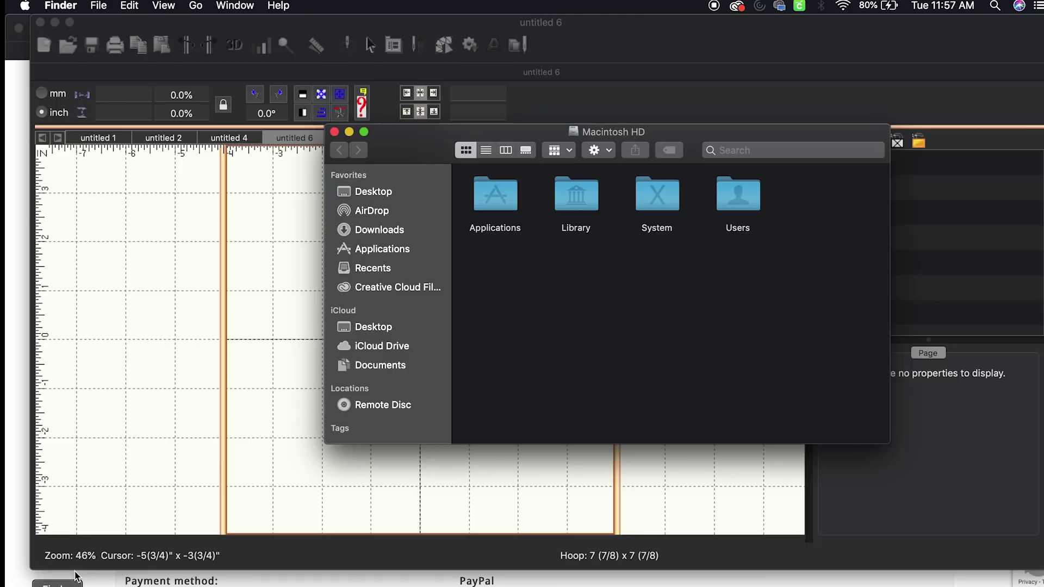
pyautogui.click(394, 230)
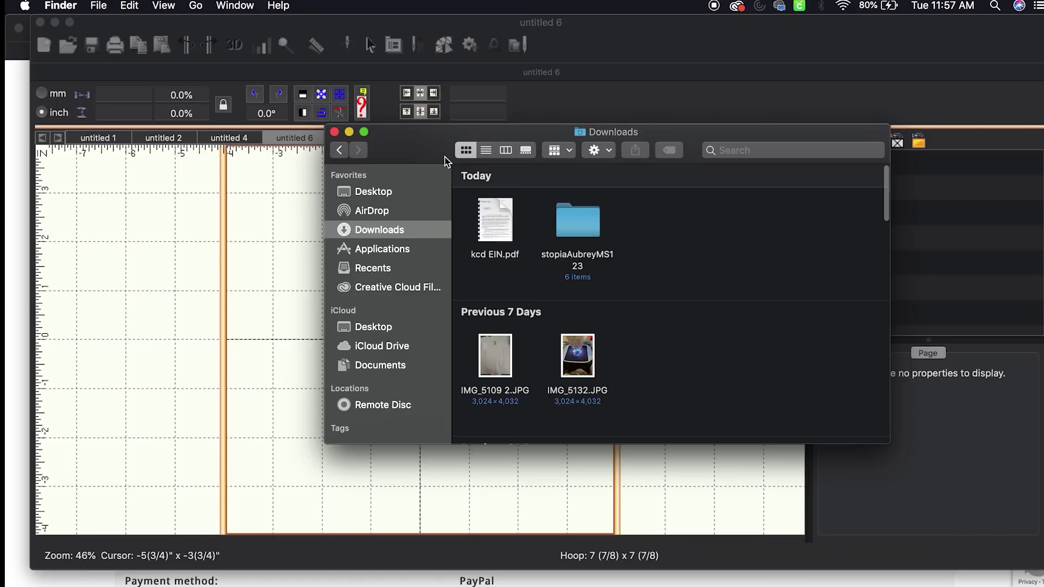
# Drop the three Aubrey MS .bx fonts from stopiaAubreyMS123 into Embrilliance to install them
pyautogui.moveTo(425, 150); pyautogui.dragTo(355, 350)
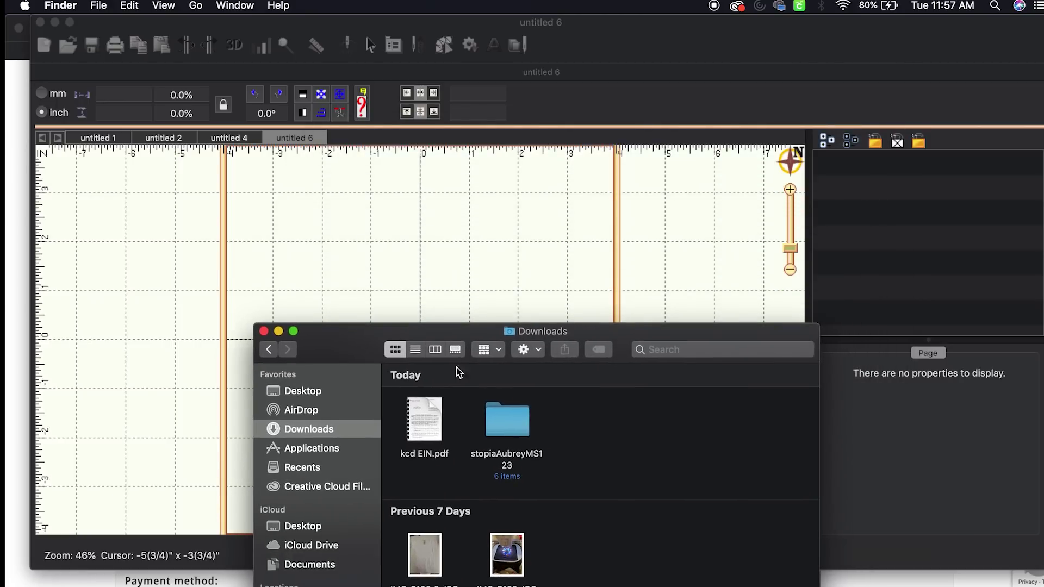
pyautogui.doubleClick(511, 427)
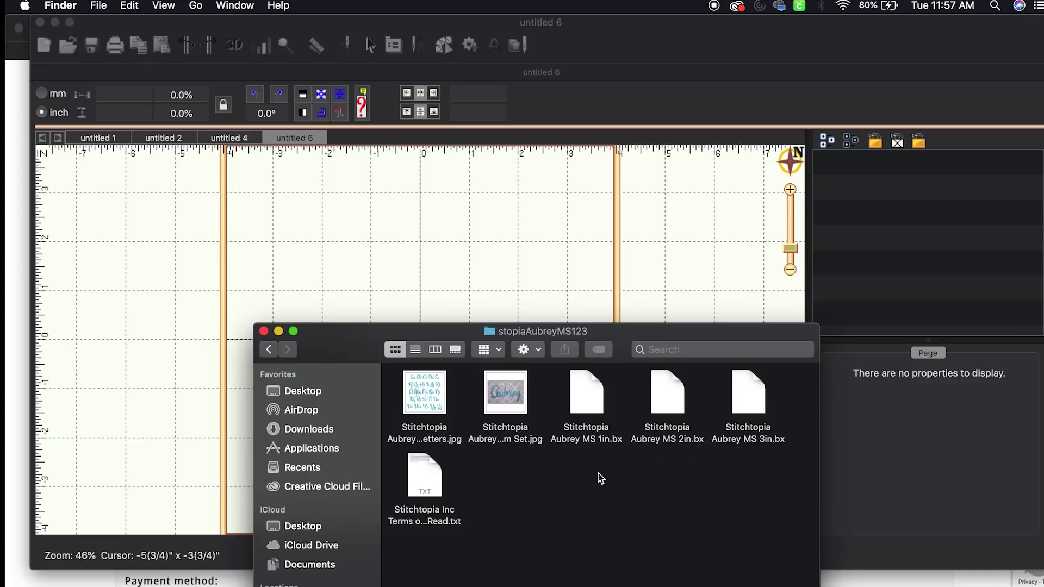
pyautogui.moveTo(620, 341); pyautogui.dragTo(423, 406)
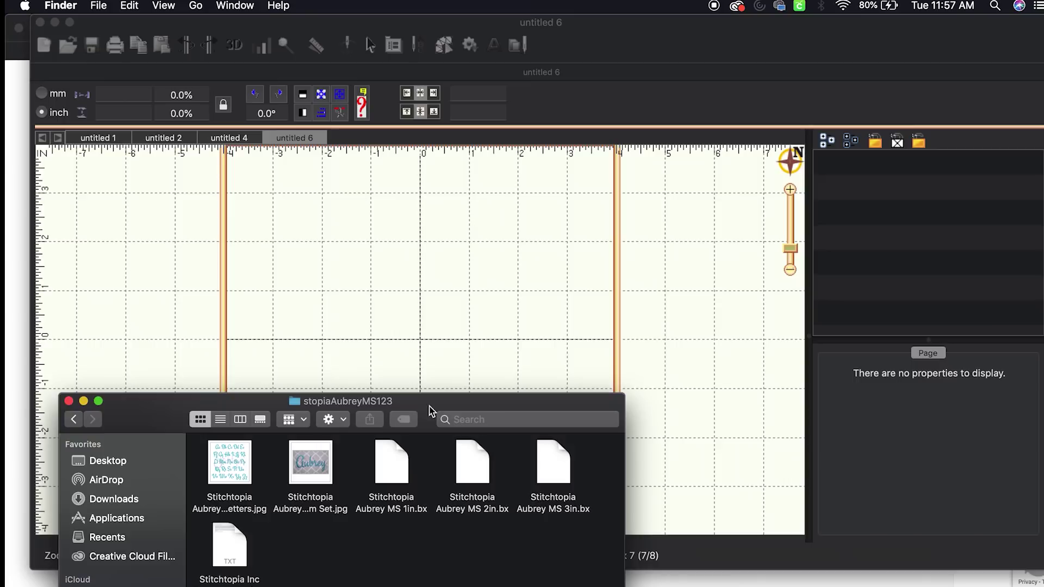
pyautogui.moveTo(563, 534); pyautogui.dragTo(534, 228)
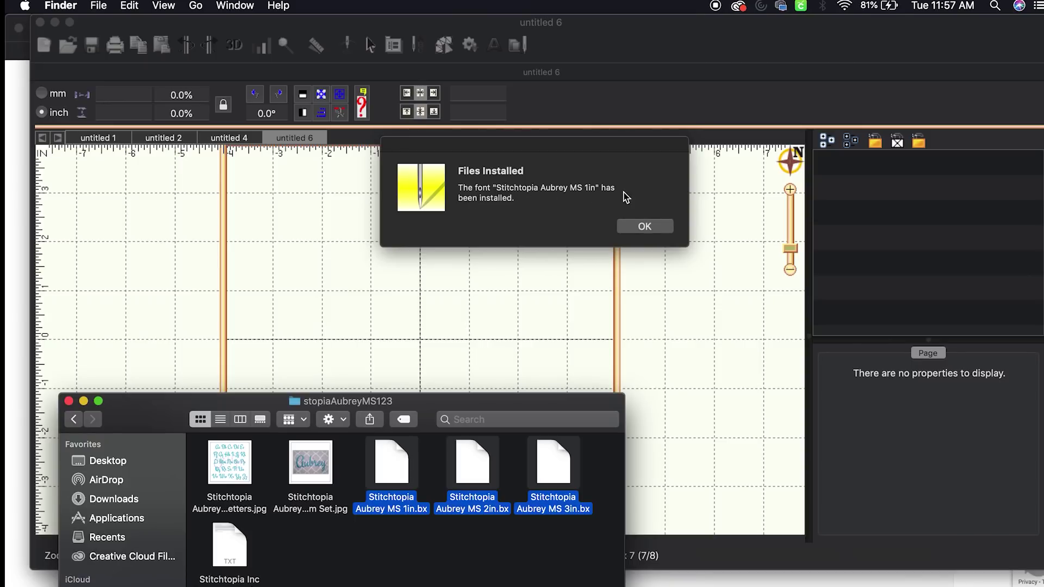
pyautogui.click(644, 227)
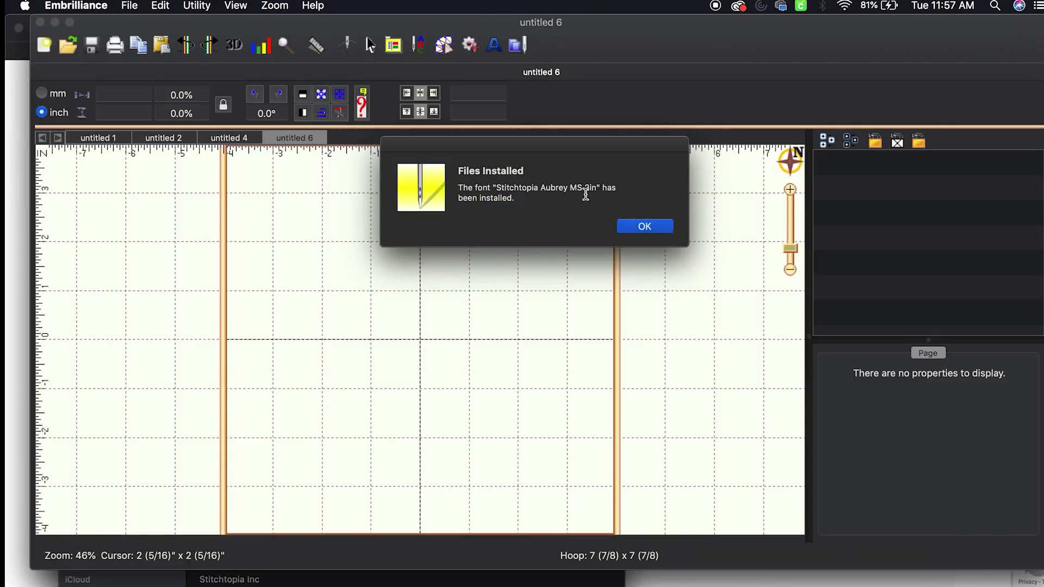
# Confirm the 2in and 3in font installs, then add lettering set in Stitchtopia Aubrey MS 1in
pyautogui.click(656, 226)
pyautogui.click(648, 227)
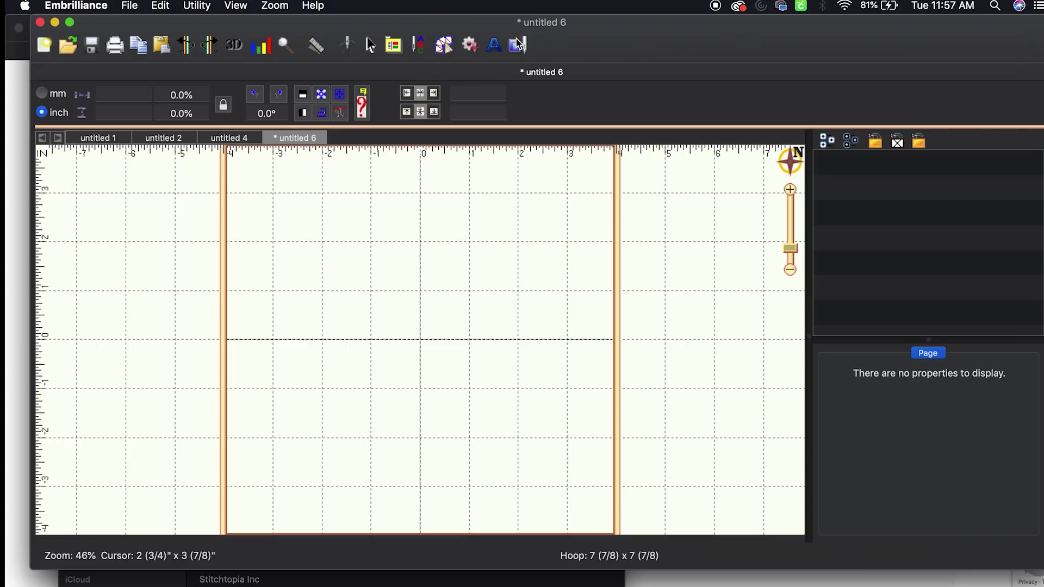
pyautogui.click(496, 49)
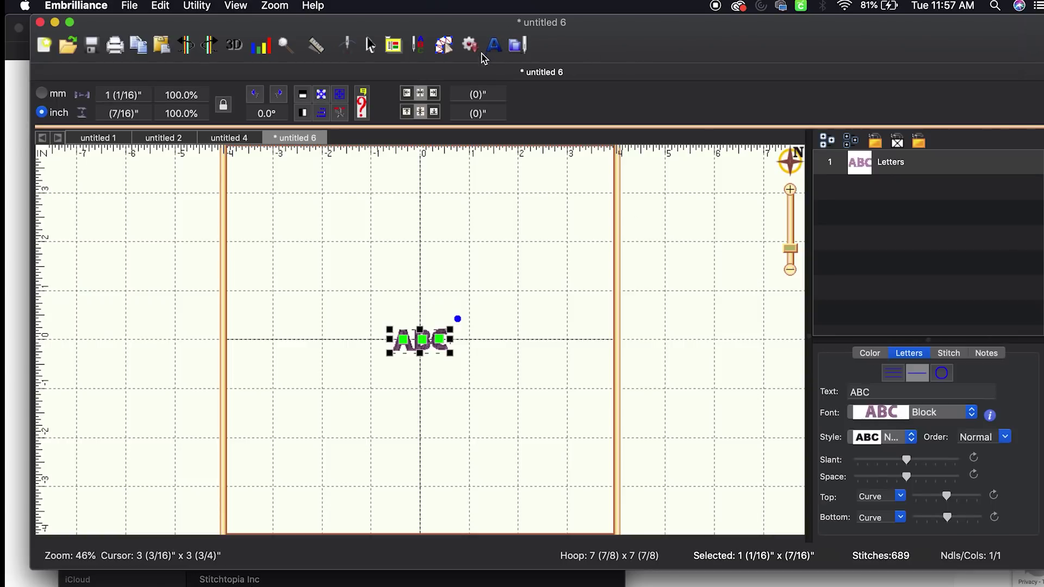
pyautogui.click(899, 416)
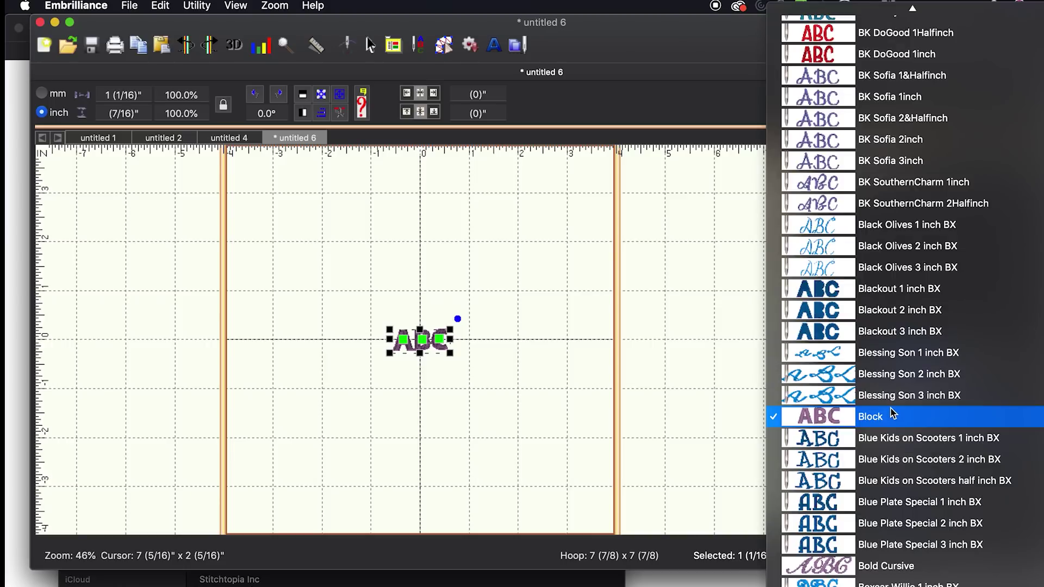
pyautogui.scroll(-15, 892, 413)
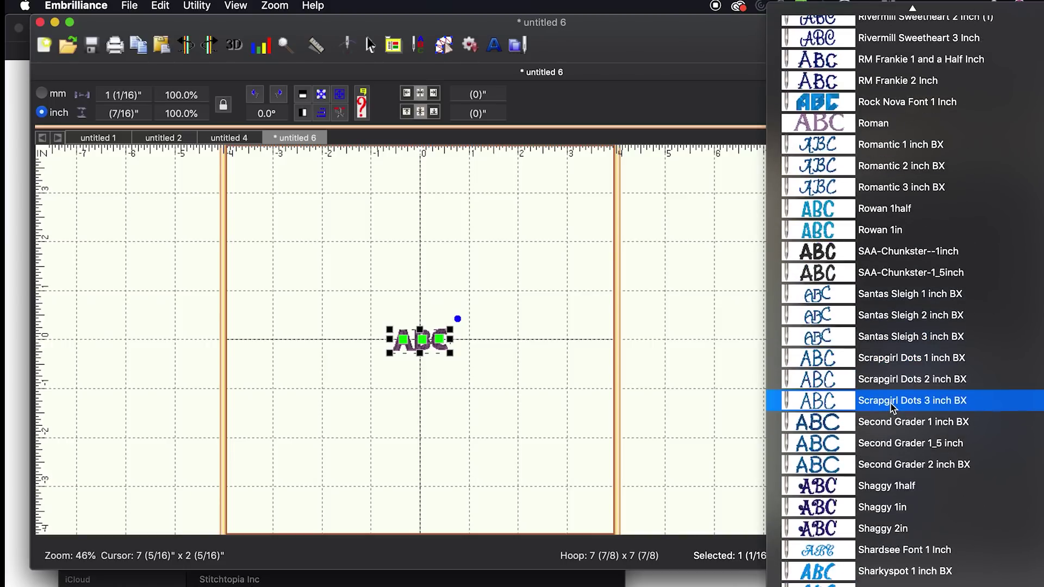
pyautogui.scroll(-20, 892, 409)
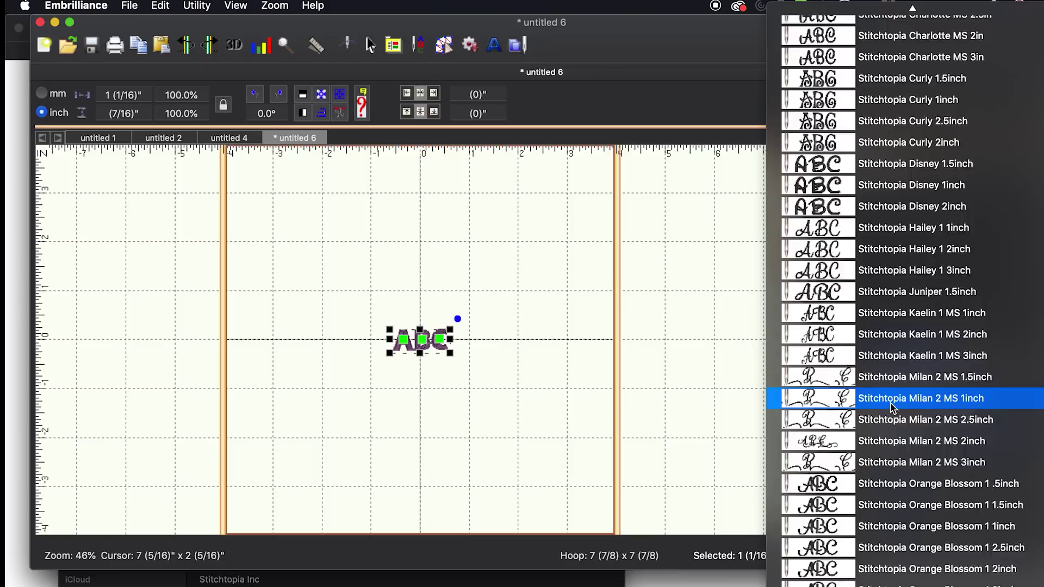
pyautogui.scroll(10, 890, 403)
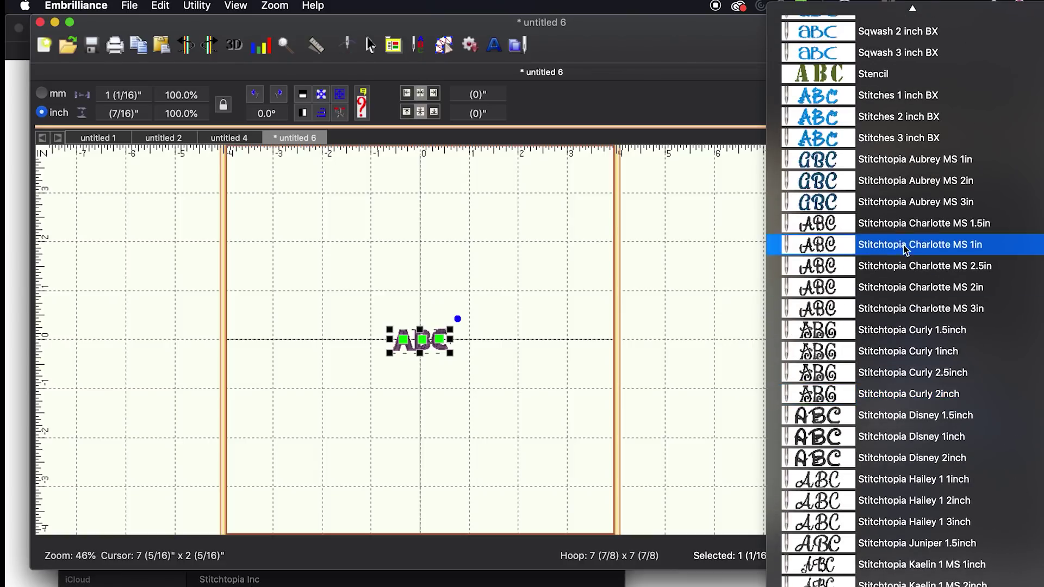
pyautogui.click(906, 166)
# Change the lettering text from ABC to Riley, correcting the mistyped final letter
pyautogui.click(887, 387)
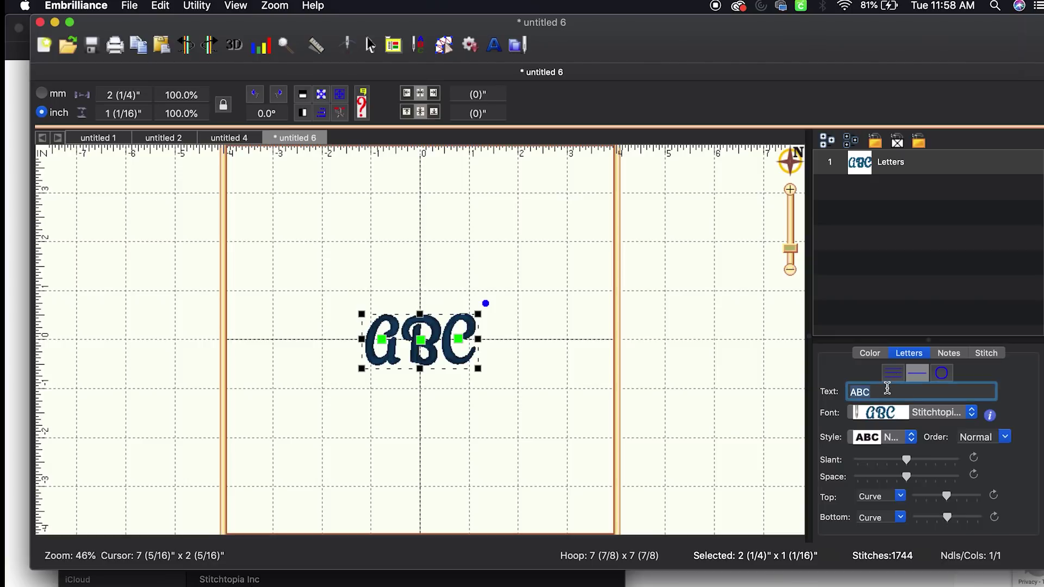
pyautogui.write('Rileu')
pyautogui.press('Return')
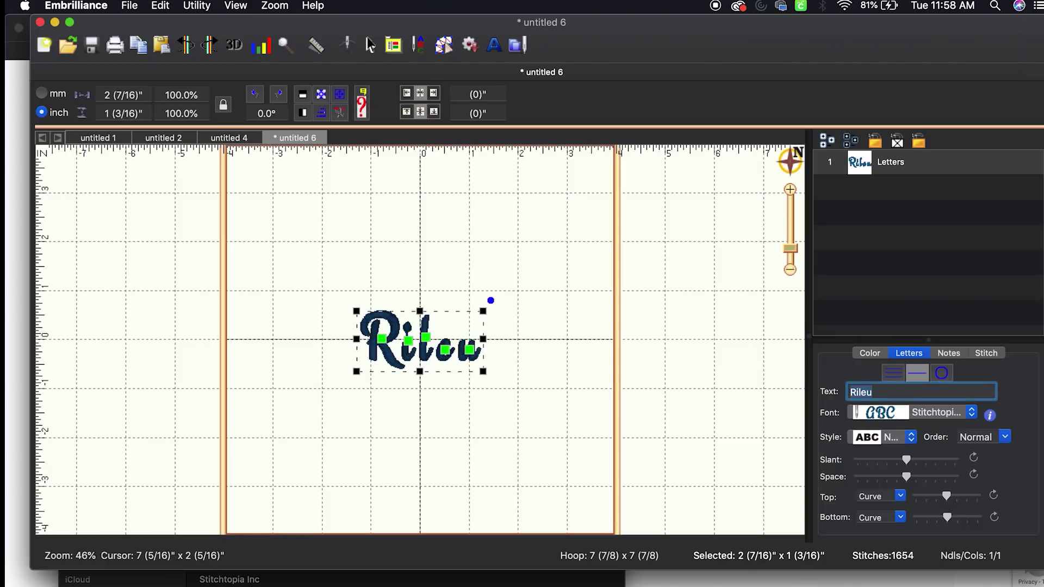
pyautogui.click(916, 393)
pyautogui.press('BackSpace')
pyautogui.write('y')
pyautogui.press('Return')
# Select the Riley lettering and zoom in to about 96%
pyautogui.click(490, 348)
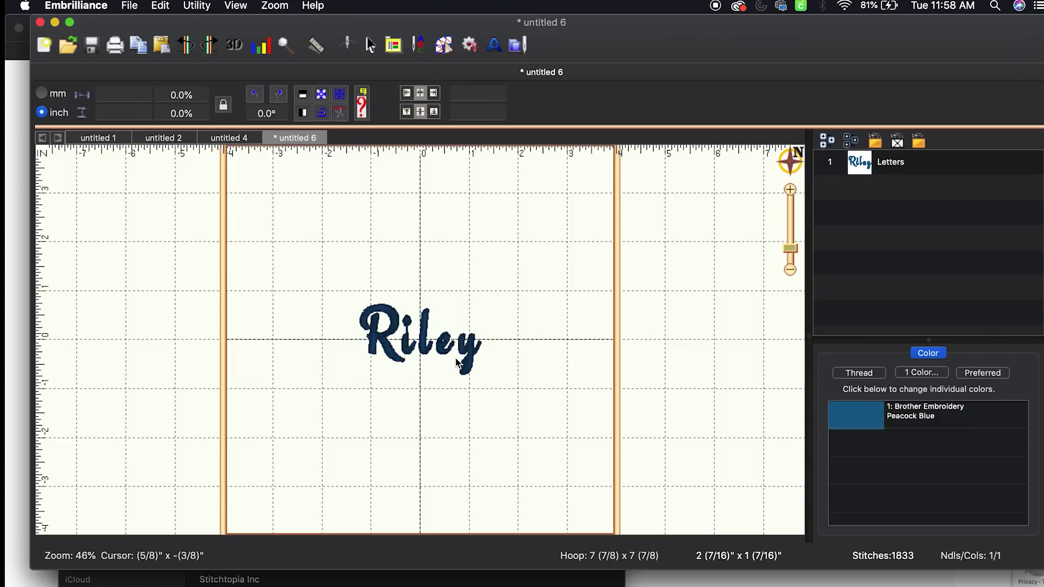
pyautogui.click(480, 351)
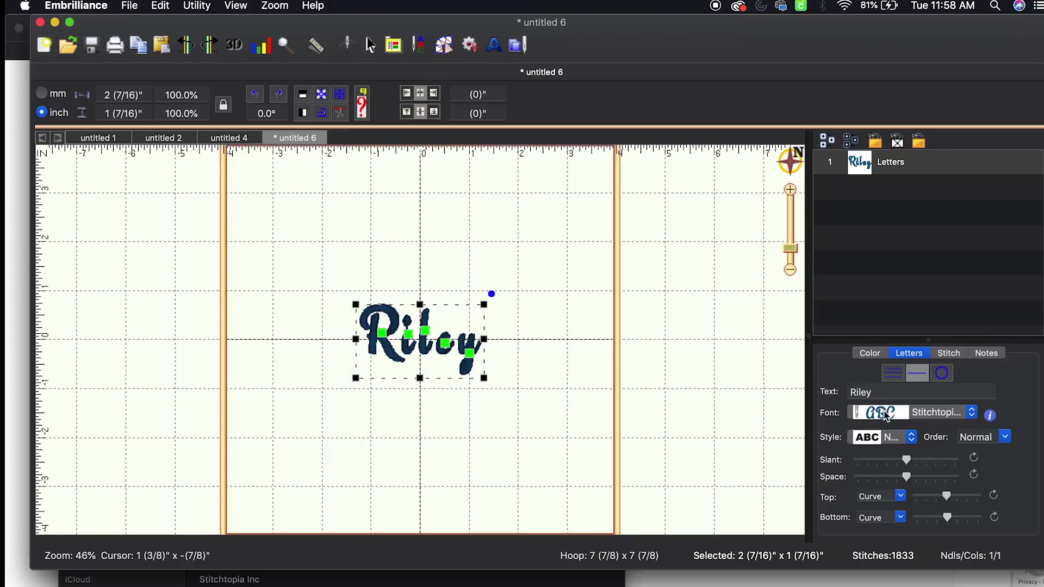
pyautogui.moveTo(790, 250); pyautogui.dragTo(790, 233)
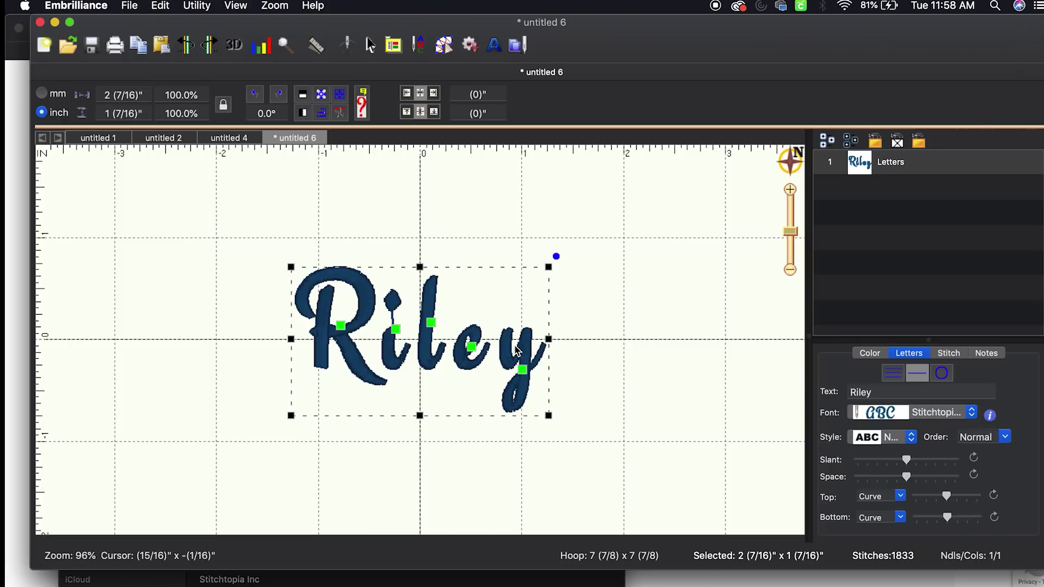
# Switch the Riley thread colour from Peacock Blue to Brother Embroidery 085 Pink
pyautogui.click(869, 352)
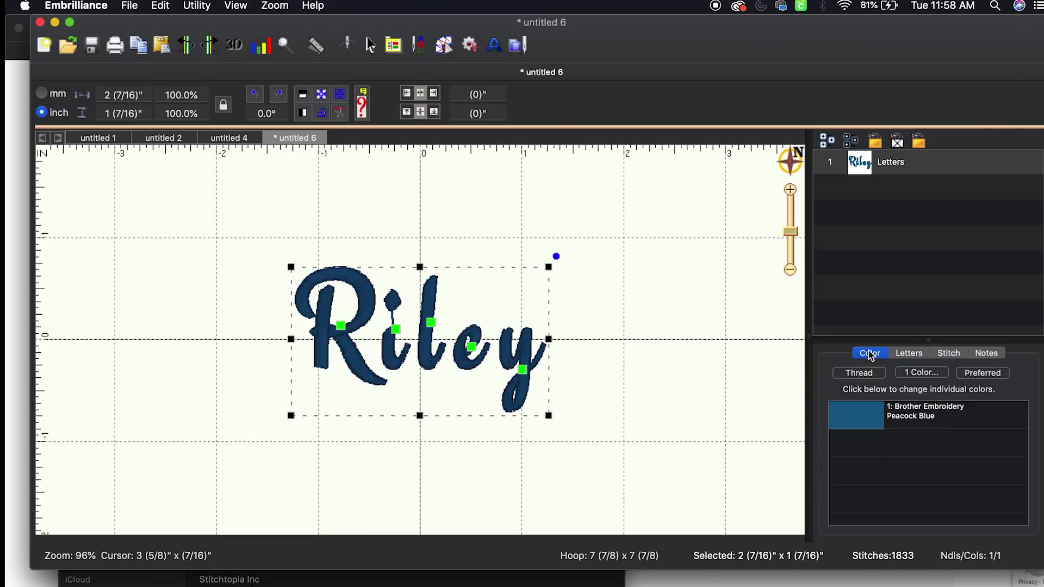
pyautogui.click(881, 413)
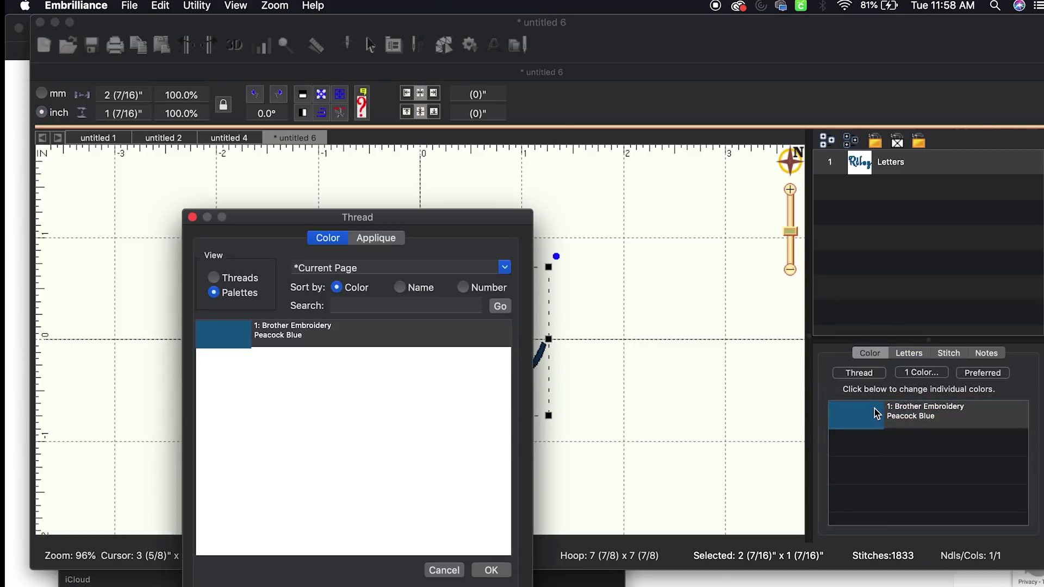
pyautogui.click(213, 277)
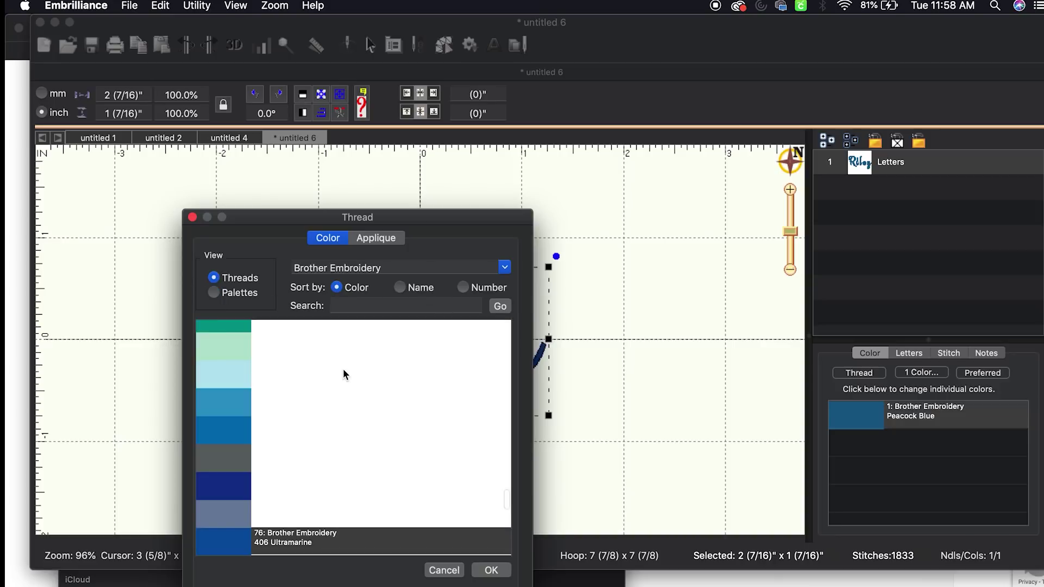
pyautogui.scroll(10, 342, 373)
pyautogui.click(341, 386)
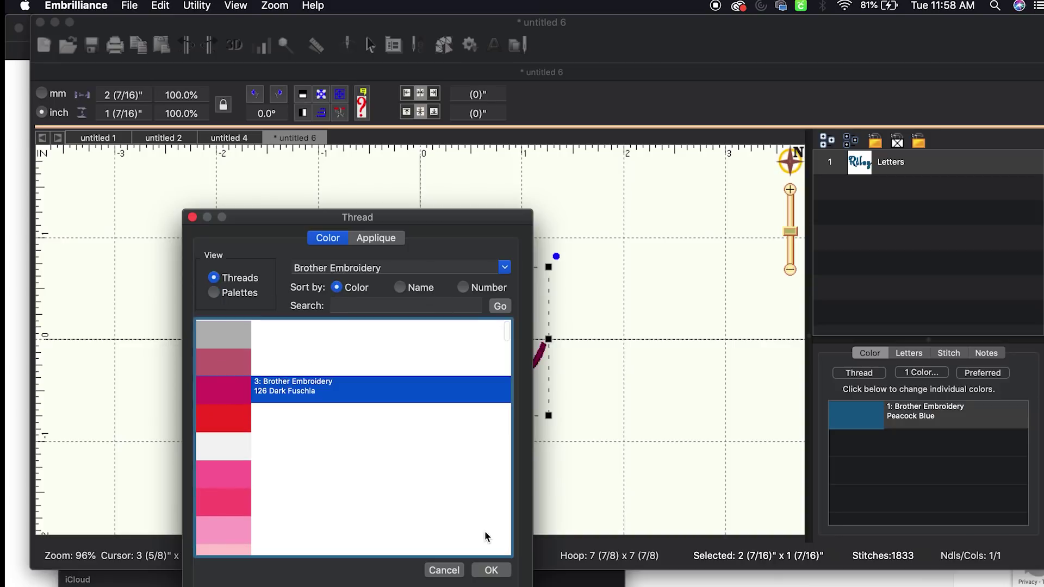
pyautogui.click(324, 475)
pyautogui.click(409, 529)
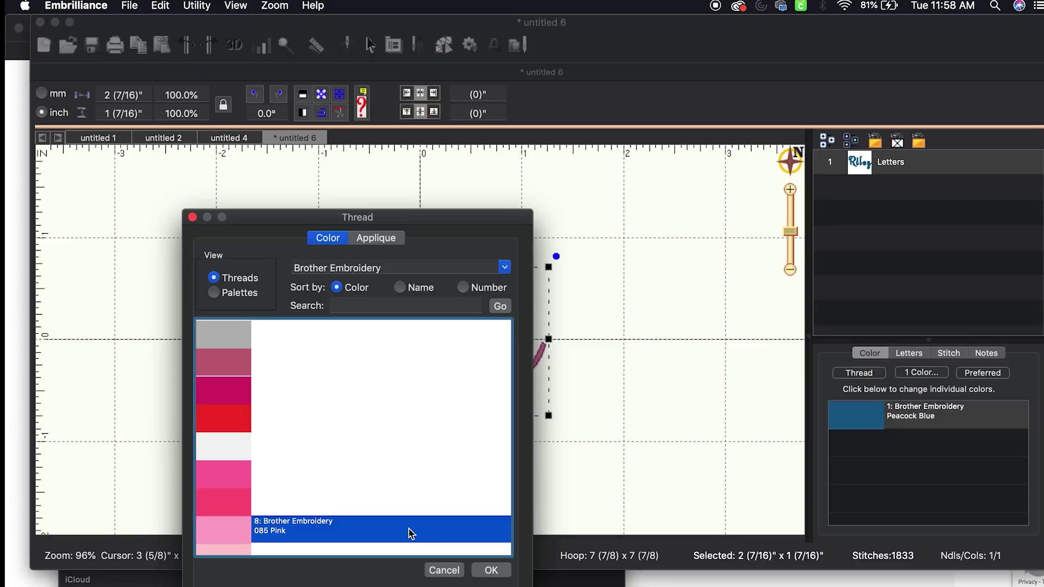
pyautogui.click(483, 570)
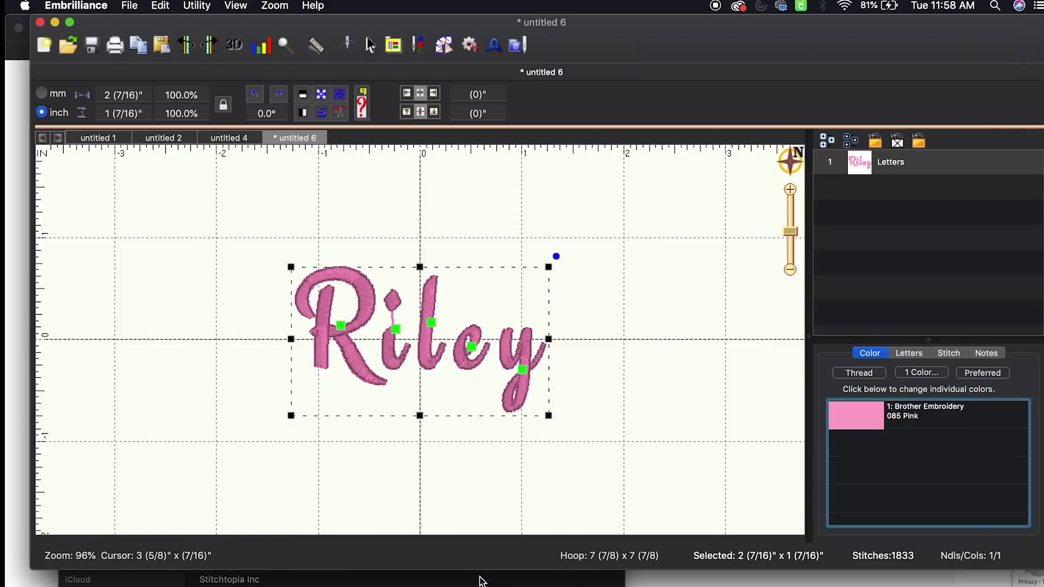
pyautogui.click(598, 409)
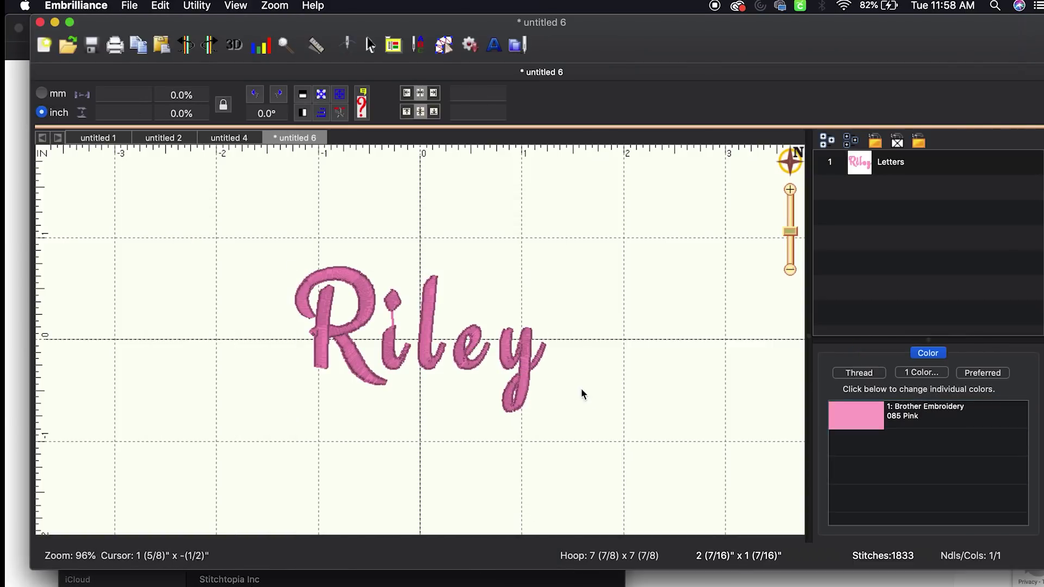
# Experiment with the Riley lettering's compensation, settle on 2 pt, and preview it
pyautogui.click(522, 368)
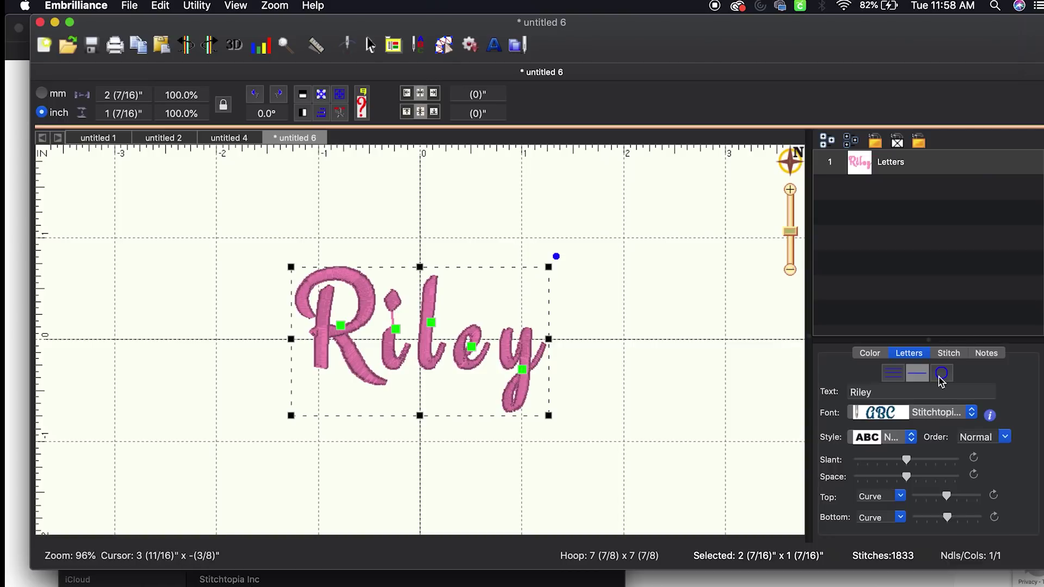
pyautogui.click(955, 352)
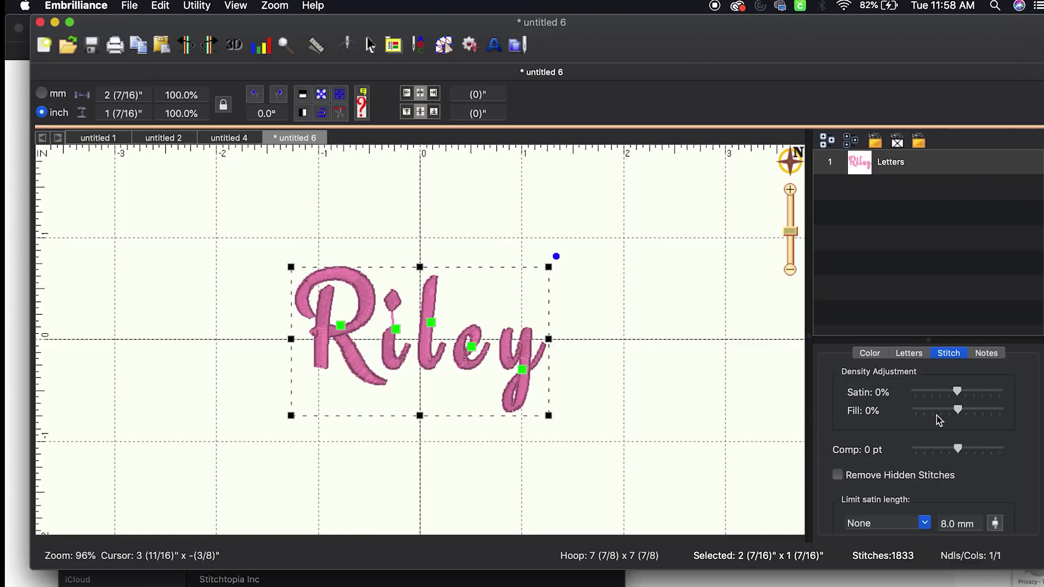
pyautogui.click(913, 354)
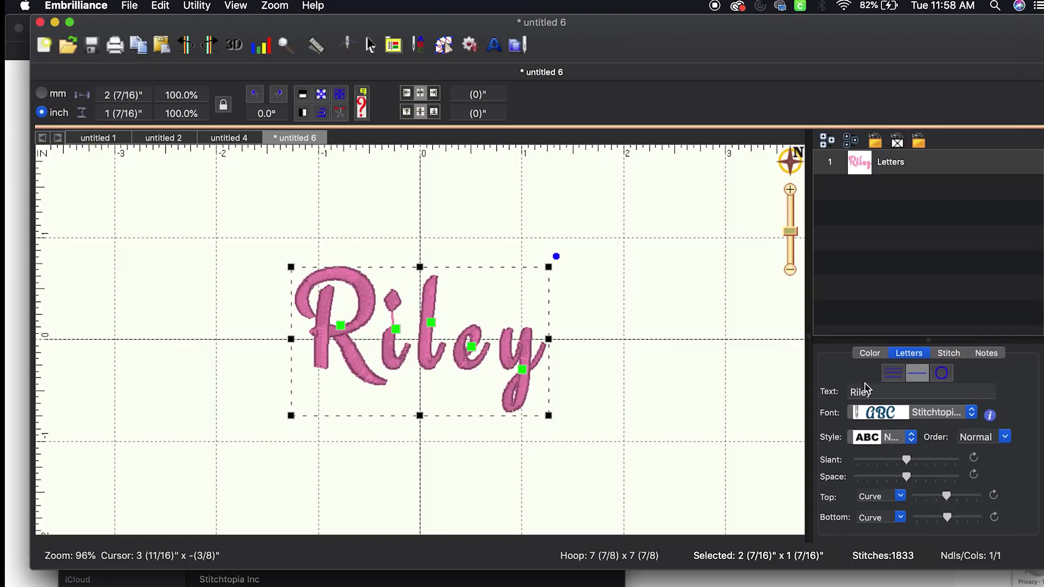
pyautogui.click(946, 354)
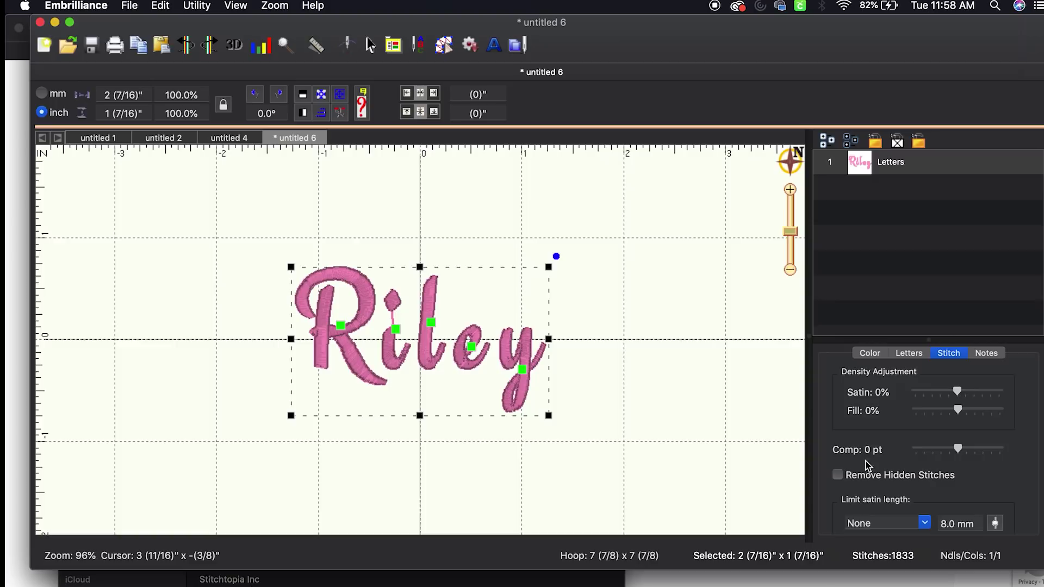
pyautogui.moveTo(957, 449); pyautogui.dragTo(876, 447)
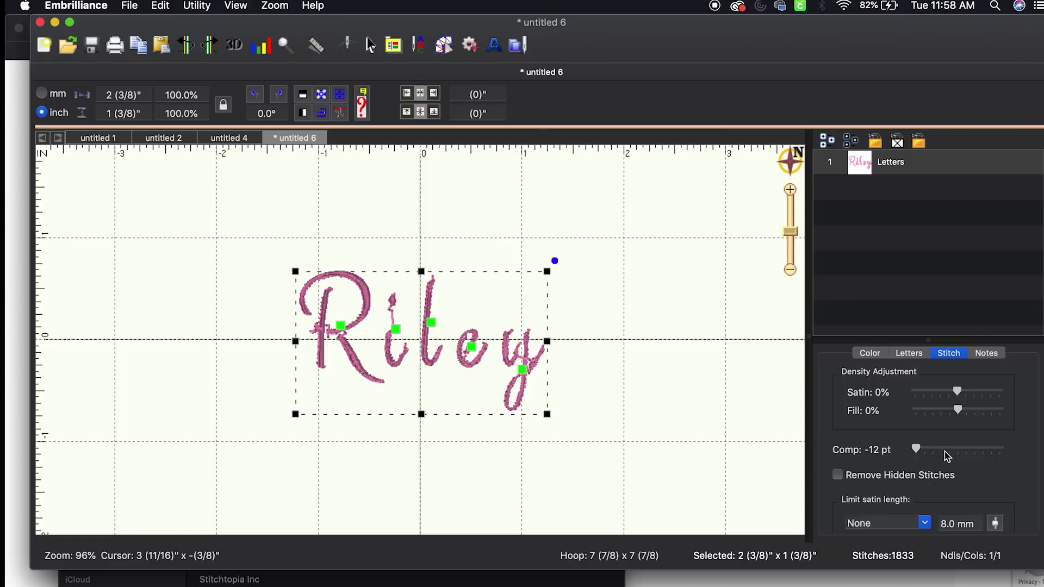
pyautogui.click(958, 450)
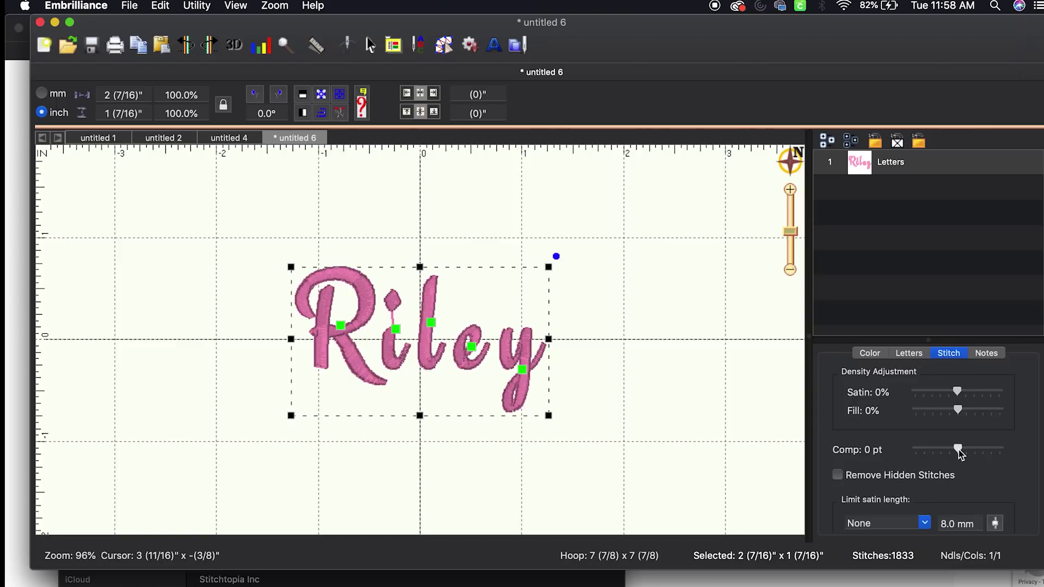
pyautogui.moveTo(959, 449); pyautogui.dragTo(969, 450)
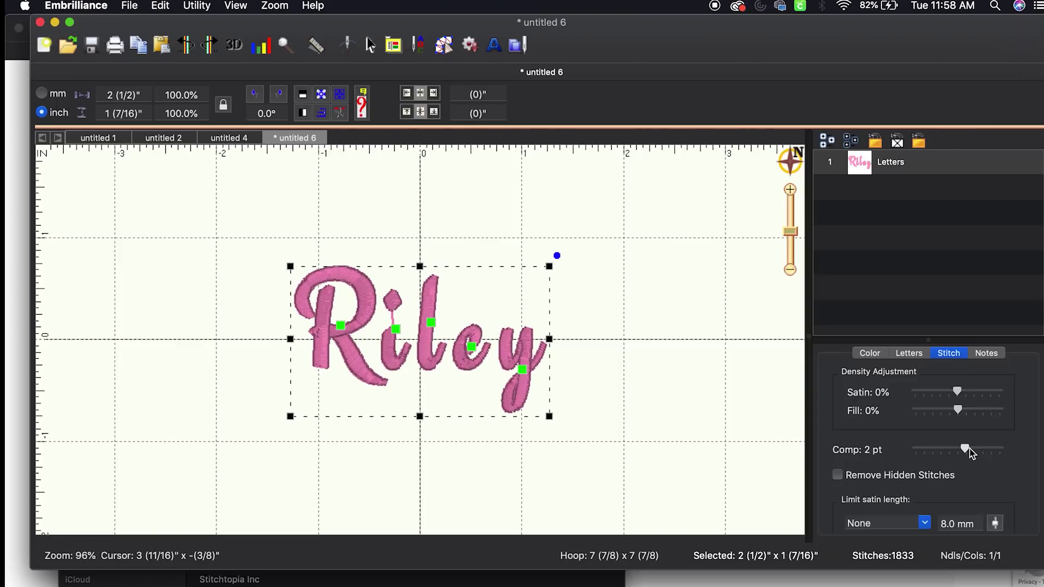
pyautogui.click(734, 415)
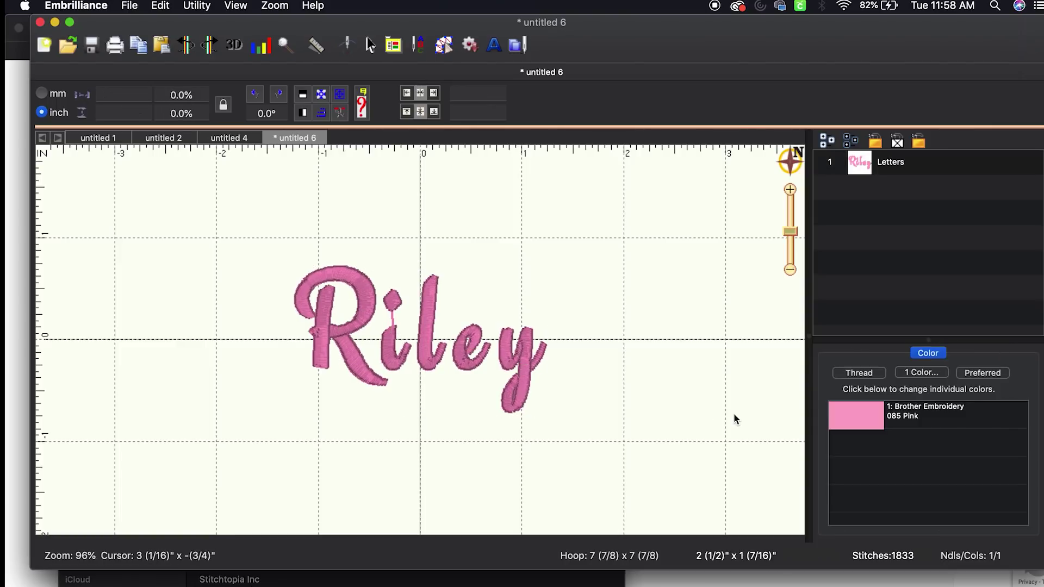
# Set Riley's compensation to 3 pt after trying the 12 pt maximum, then preview
pyautogui.click(528, 354)
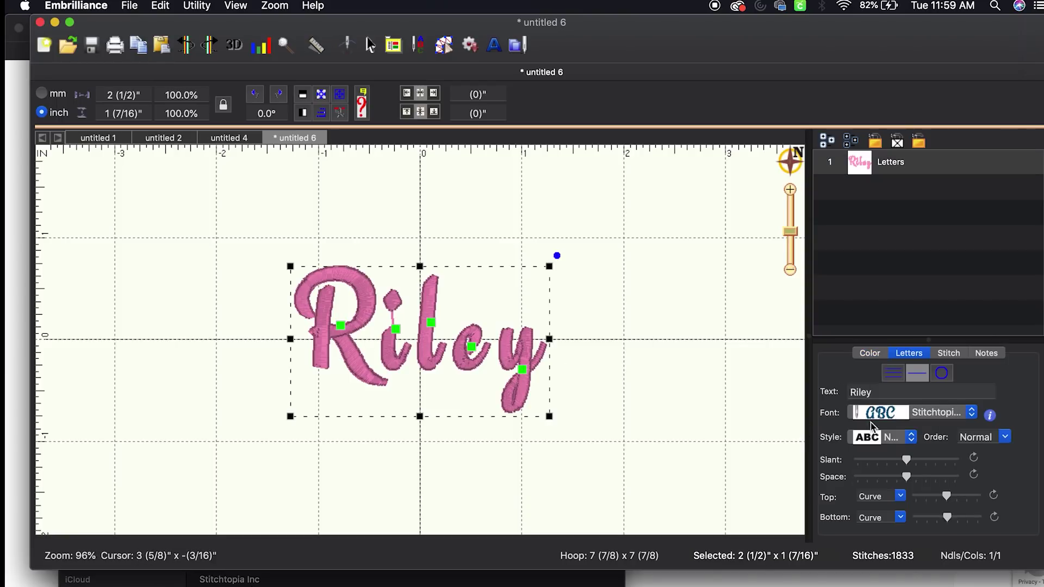
pyautogui.click(936, 354)
pyautogui.moveTo(955, 449); pyautogui.dragTo(940, 451)
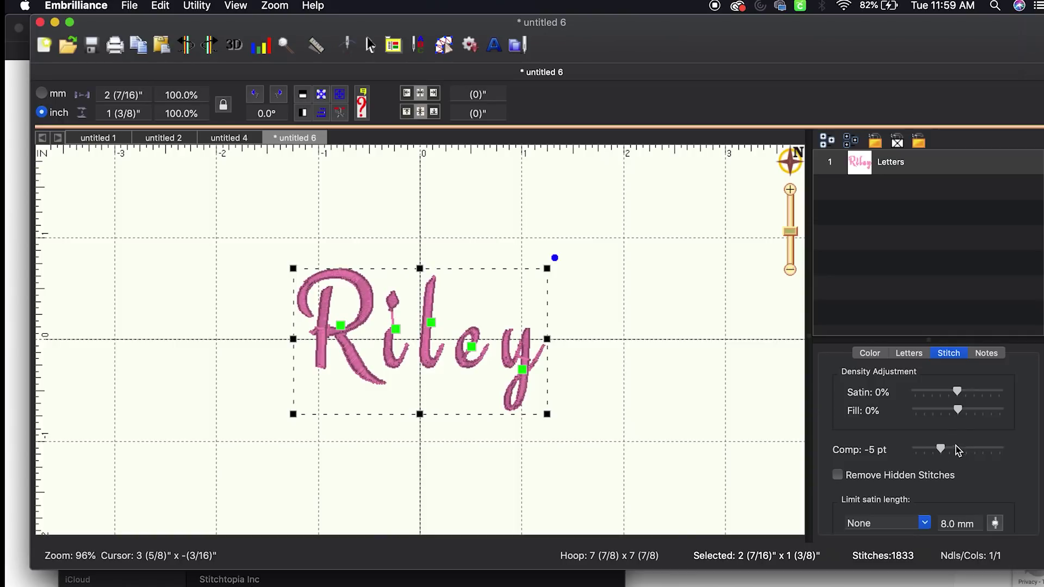
pyautogui.click(957, 449)
pyautogui.click(971, 449)
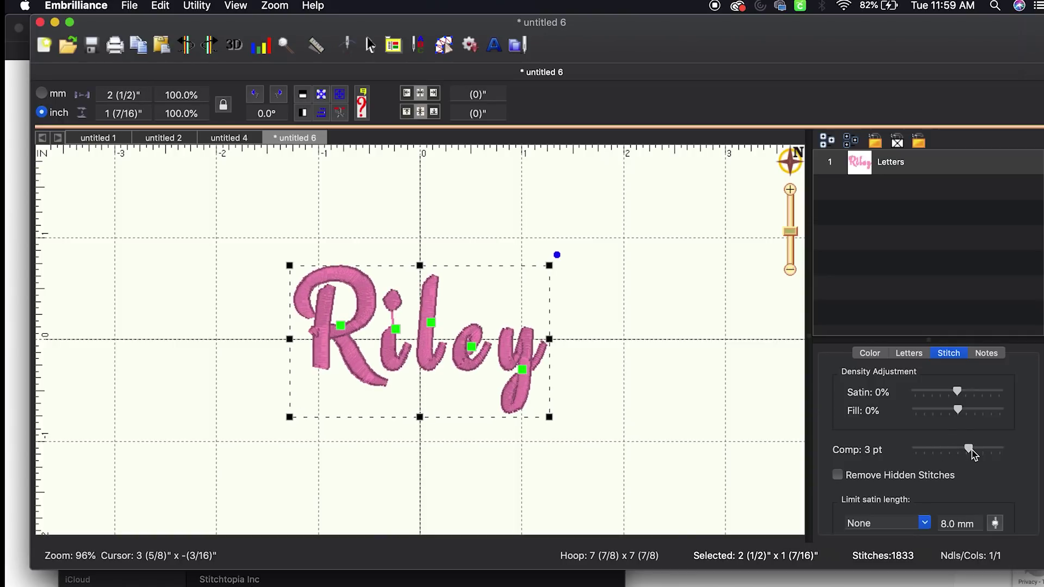
pyautogui.click(1003, 451)
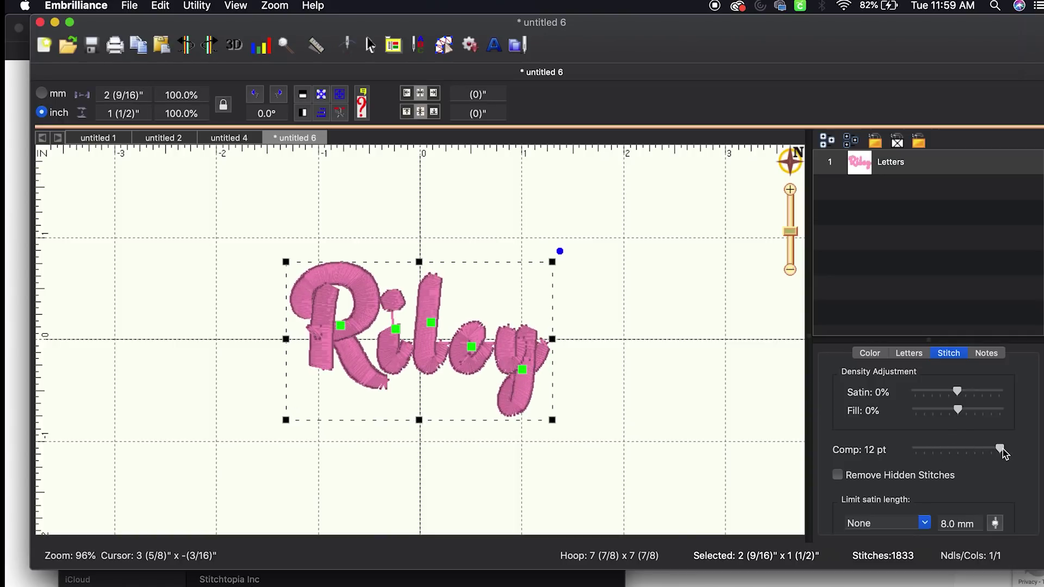
pyautogui.click(971, 451)
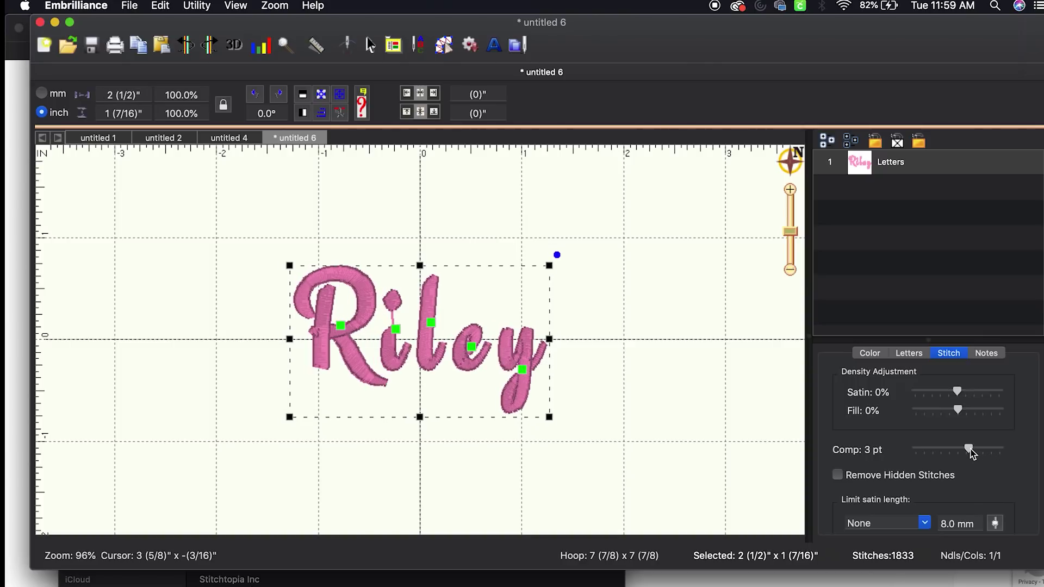
pyautogui.click(657, 375)
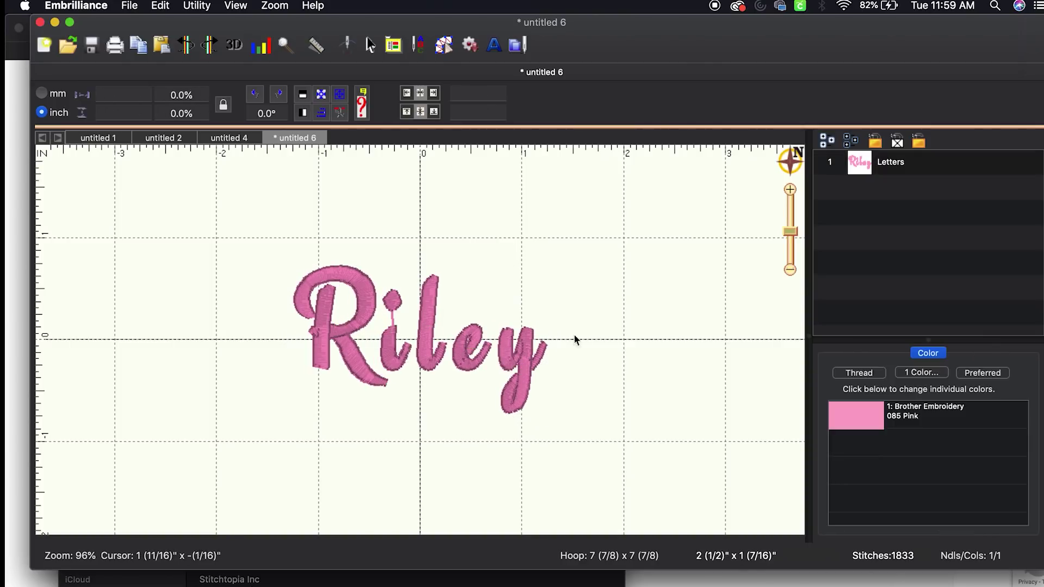
pyautogui.click(525, 353)
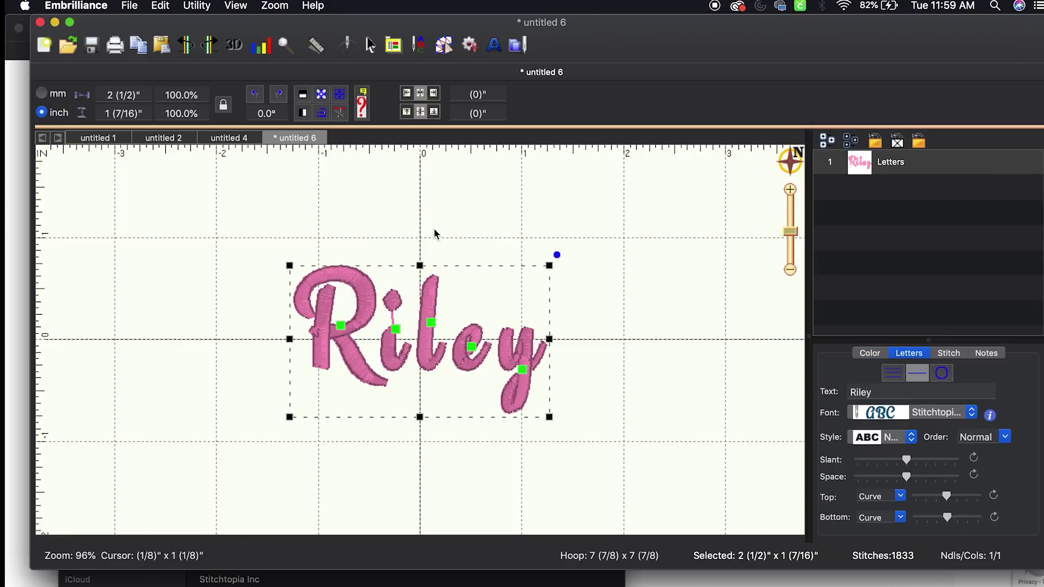
pyautogui.click(498, 195)
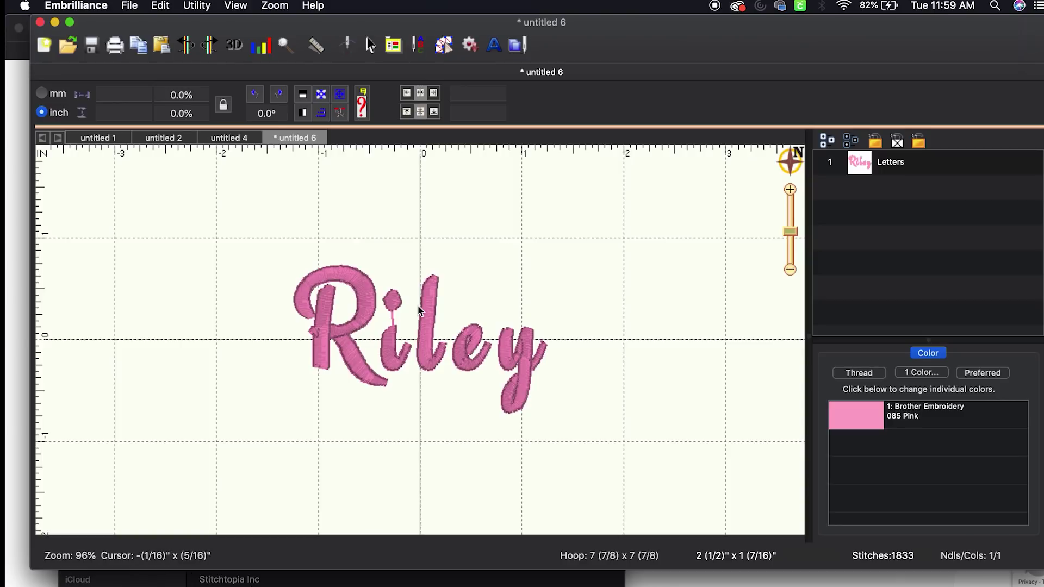
# Enlarge the Riley lettering to 112.5%, about 2 13/16" × 1 5/8"
pyautogui.click(434, 347)
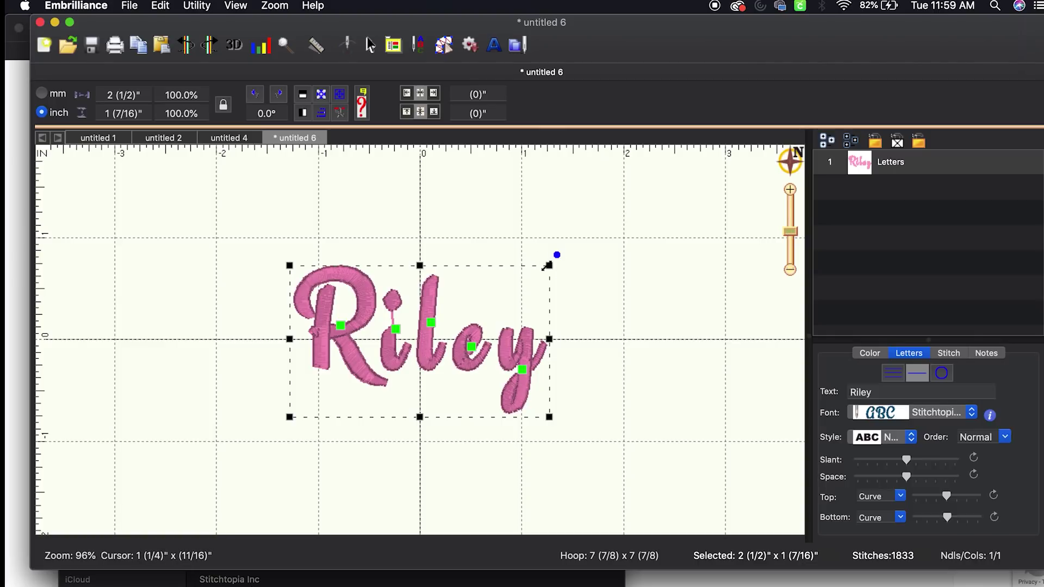
pyautogui.moveTo(547, 266); pyautogui.dragTo(563, 260)
pyautogui.moveTo(608, 234); pyautogui.dragTo(707, 201)
pyautogui.moveTo(489, 351); pyautogui.dragTo(679, 243)
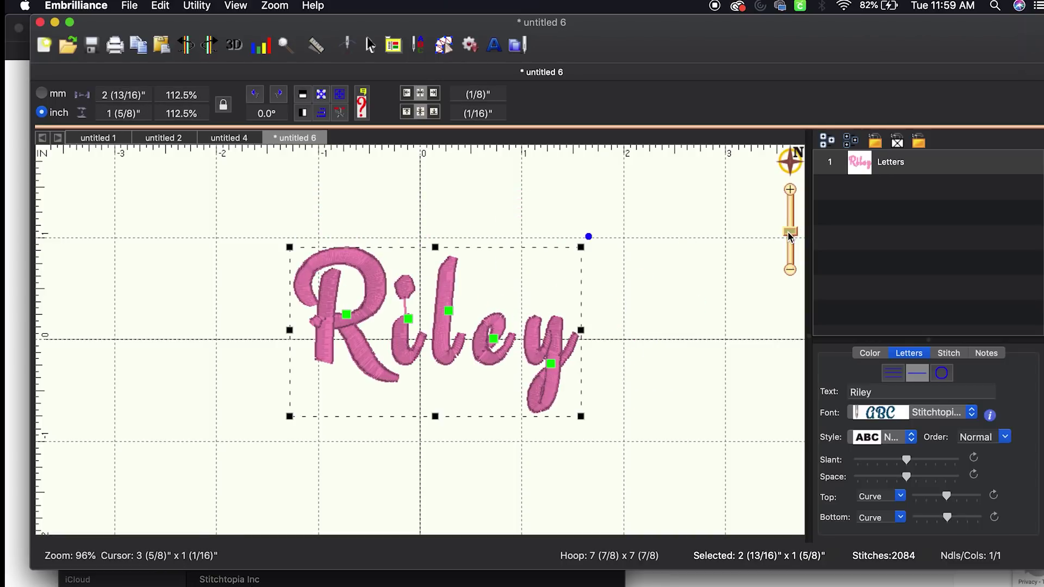
# Move Riley down and slightly right so it sits below the hoop's centre line
pyautogui.moveTo(790, 236); pyautogui.dragTo(782, 251)
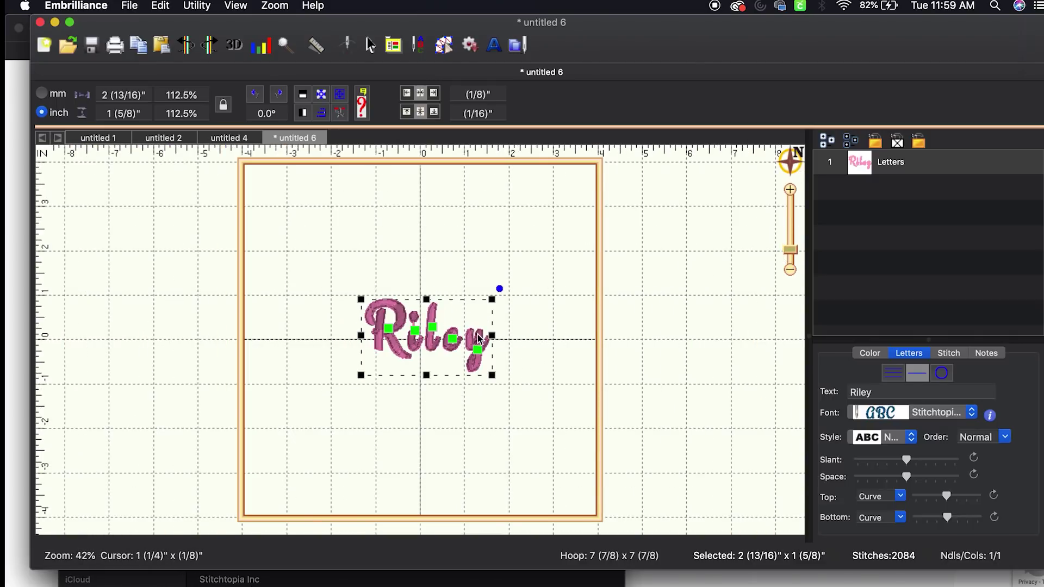
pyautogui.moveTo(477, 334); pyautogui.dragTo(479, 361)
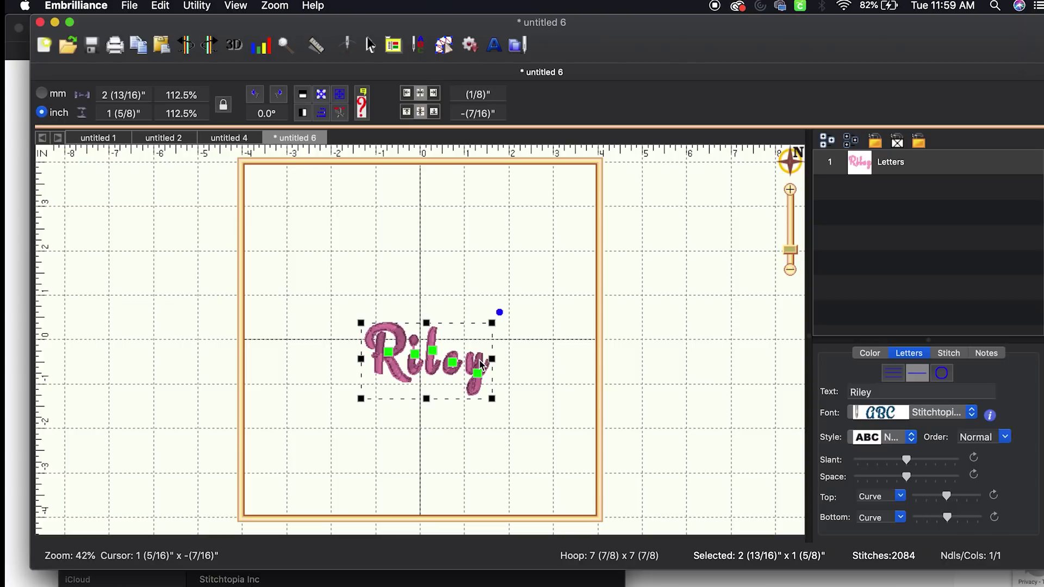
pyautogui.click(517, 291)
pyautogui.moveTo(452, 376); pyautogui.dragTo(424, 423)
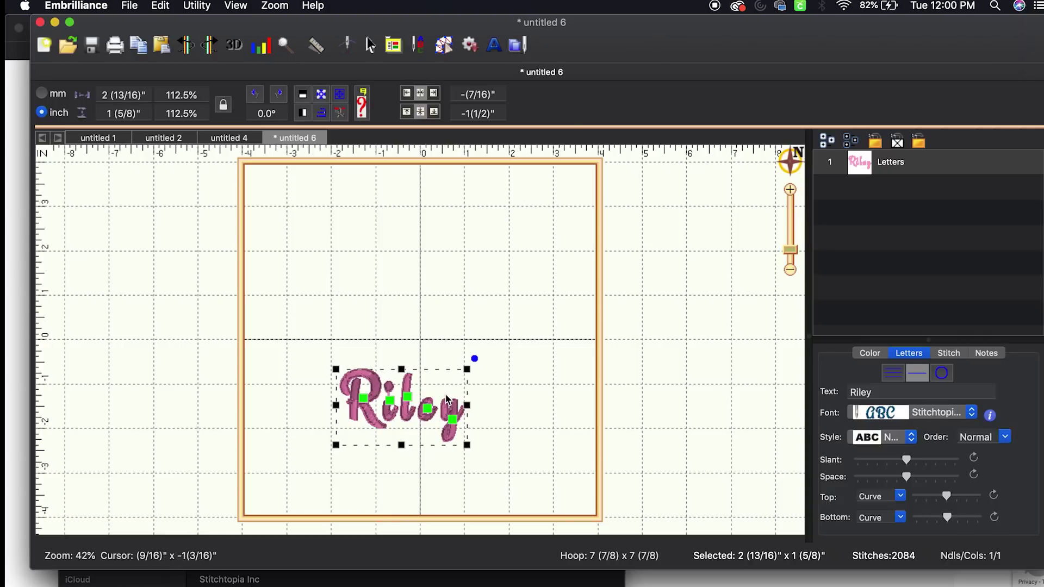
pyautogui.moveTo(446, 410); pyautogui.dragTo(456, 411)
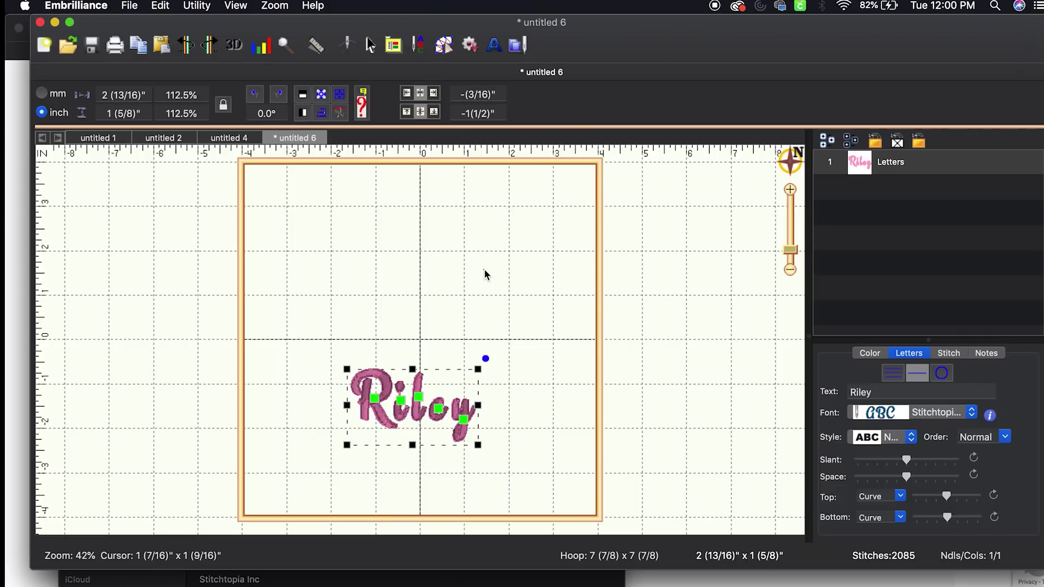
pyautogui.click(484, 268)
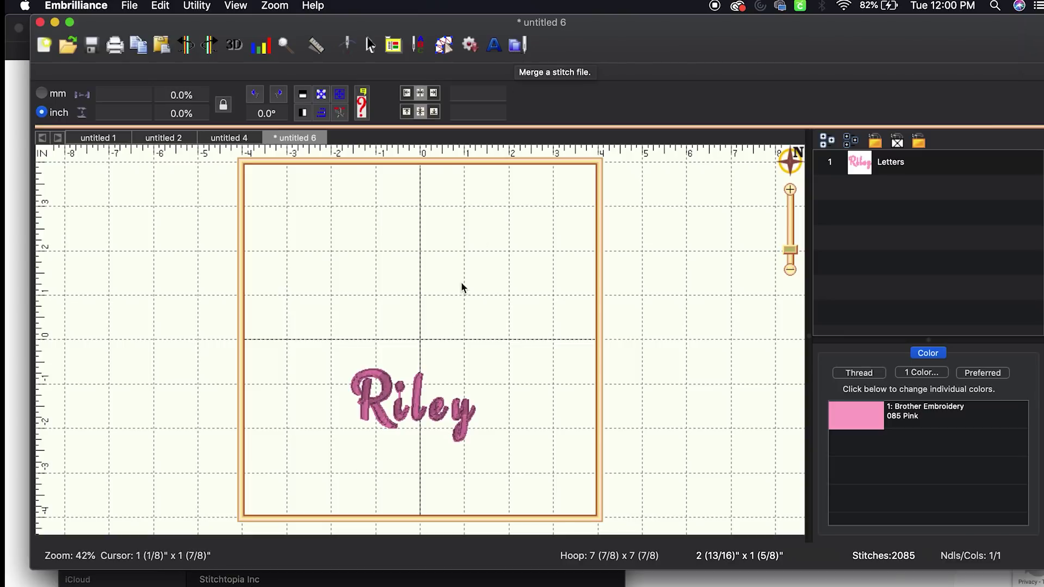
pyautogui.click(392, 404)
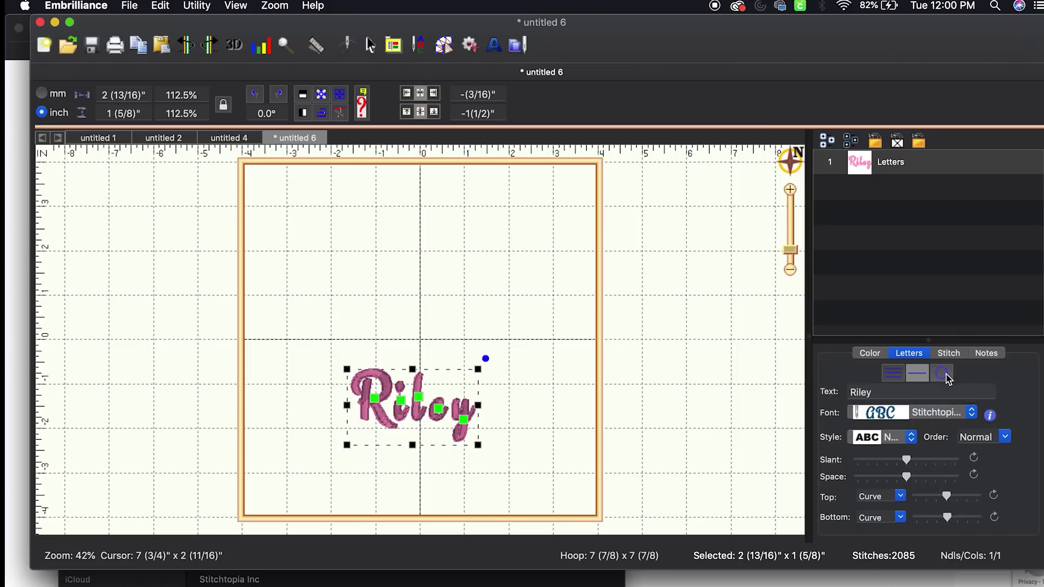
# Curve Riley along the bottom of a circle, adjusting the arc to a 132.0 mm radius
pyautogui.click(944, 373)
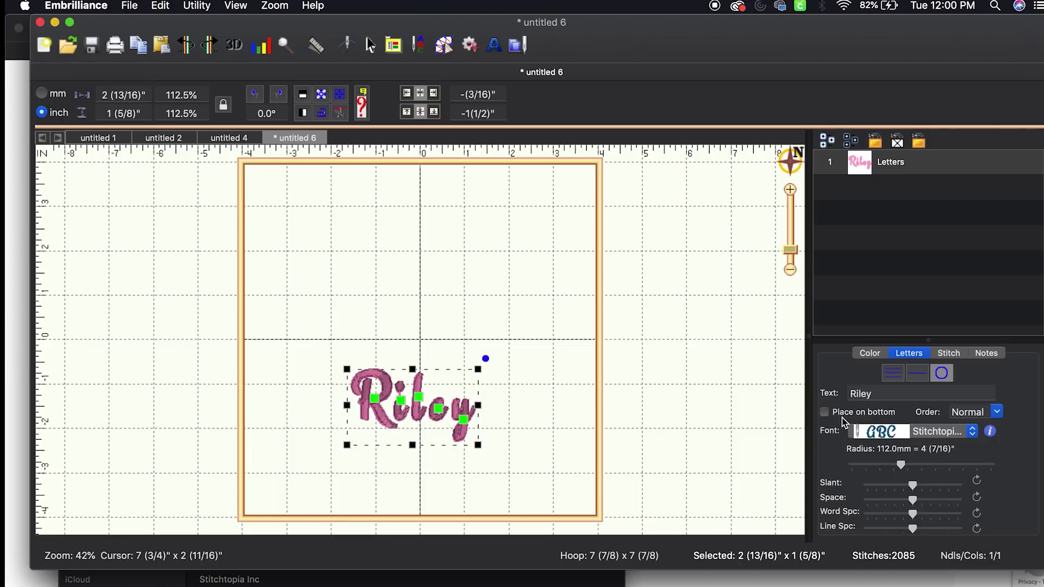
pyautogui.click(824, 412)
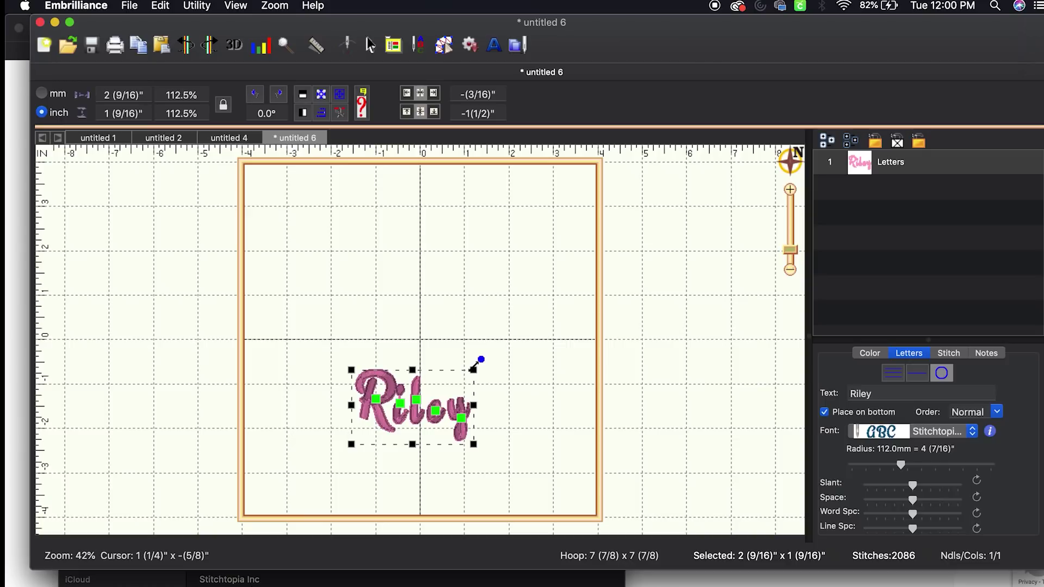
pyautogui.moveTo(481, 359); pyautogui.dragTo(534, 359)
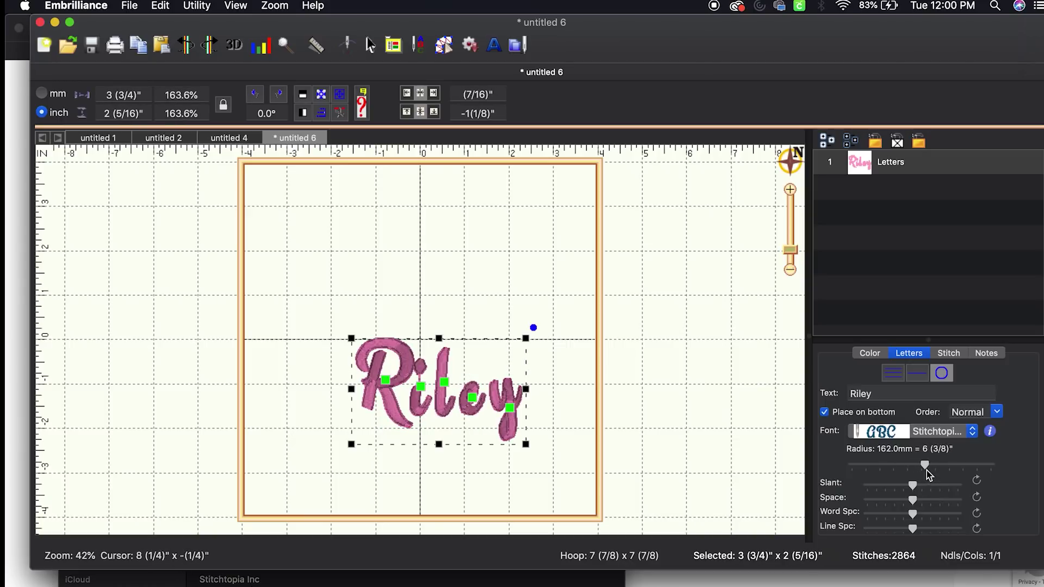
pyautogui.moveTo(928, 473)
pyautogui.mouseDown()
pyautogui.moveTo(861, 480)
pyautogui.moveTo(957, 461)
pyautogui.moveTo(1018, 468)
pyautogui.moveTo(918, 459)
pyautogui.moveTo(924, 467)
pyautogui.moveTo(911, 467)
pyautogui.mouseUp()
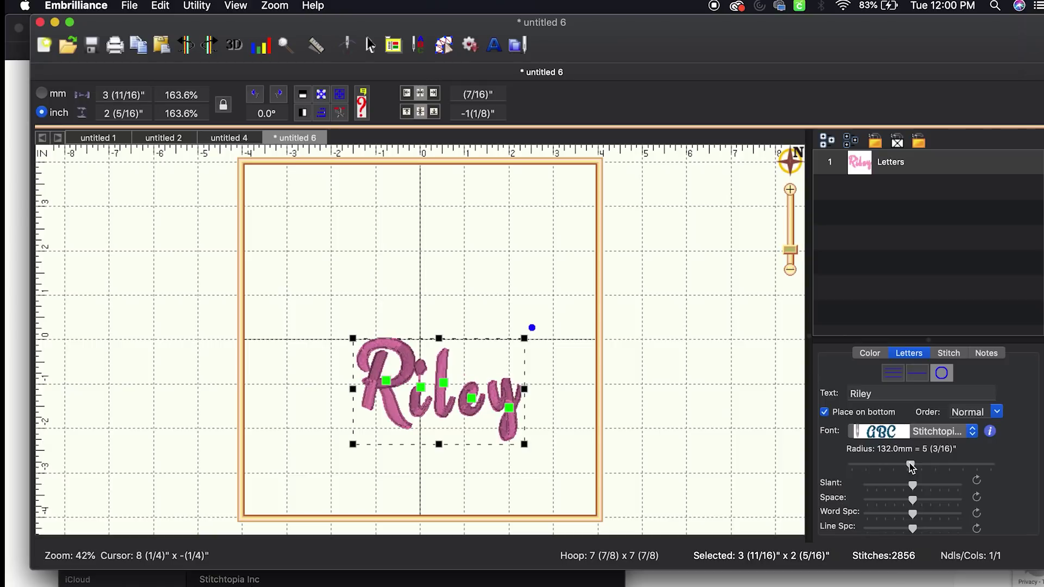
# Switch Riley back to straight-line lettering with single-line text entry
pyautogui.click(926, 379)
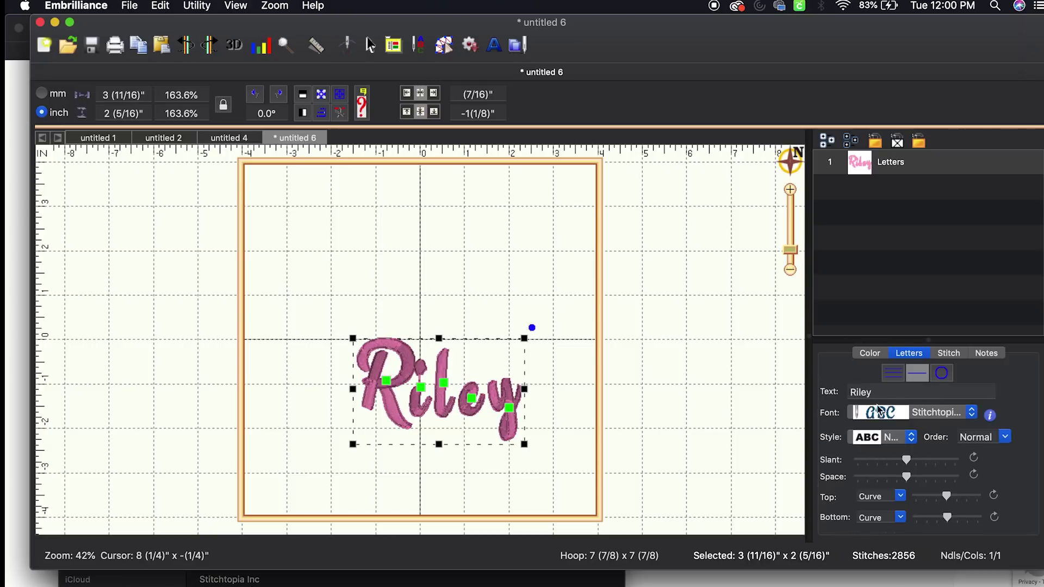
pyautogui.click(888, 393)
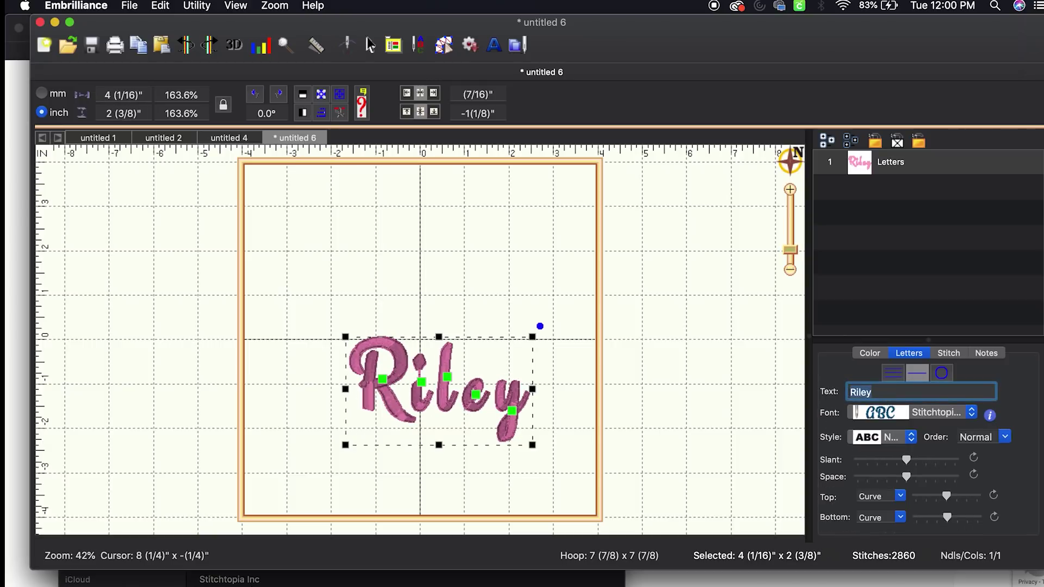
pyautogui.click(891, 389)
pyautogui.click(891, 377)
pyautogui.click(915, 375)
pyautogui.click(891, 375)
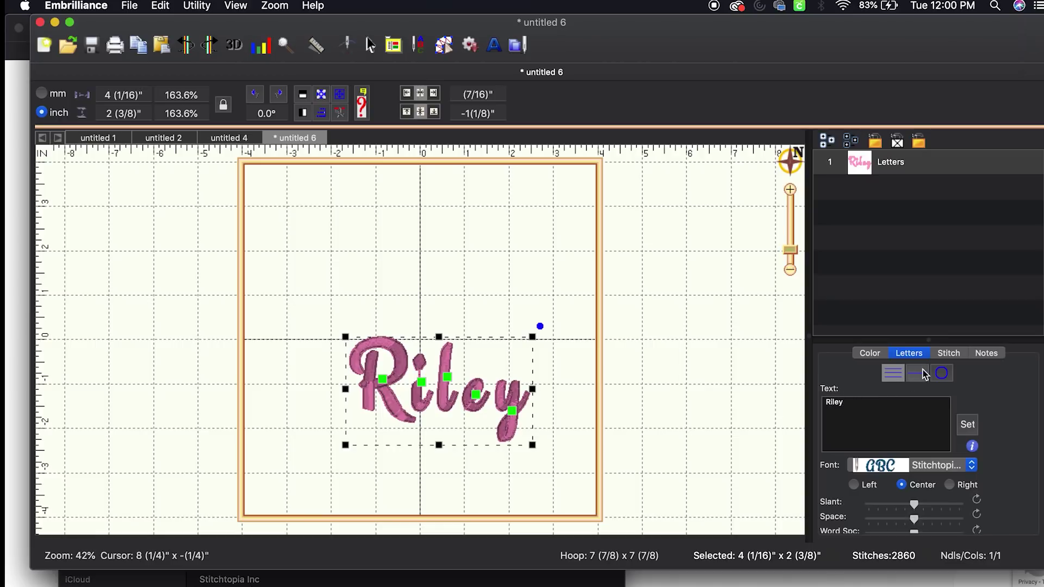
pyautogui.click(916, 375)
# Replace the text with 'Riley is beautiful' on one line
pyautogui.click(880, 394)
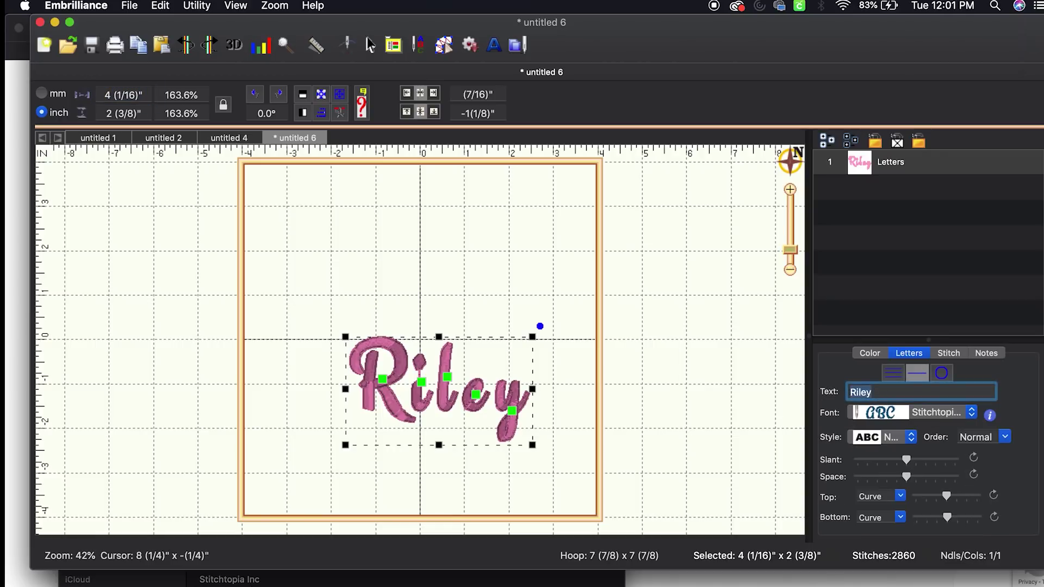
pyautogui.press('BackSpace')
pyautogui.write('l')
pyautogui.press('Return')
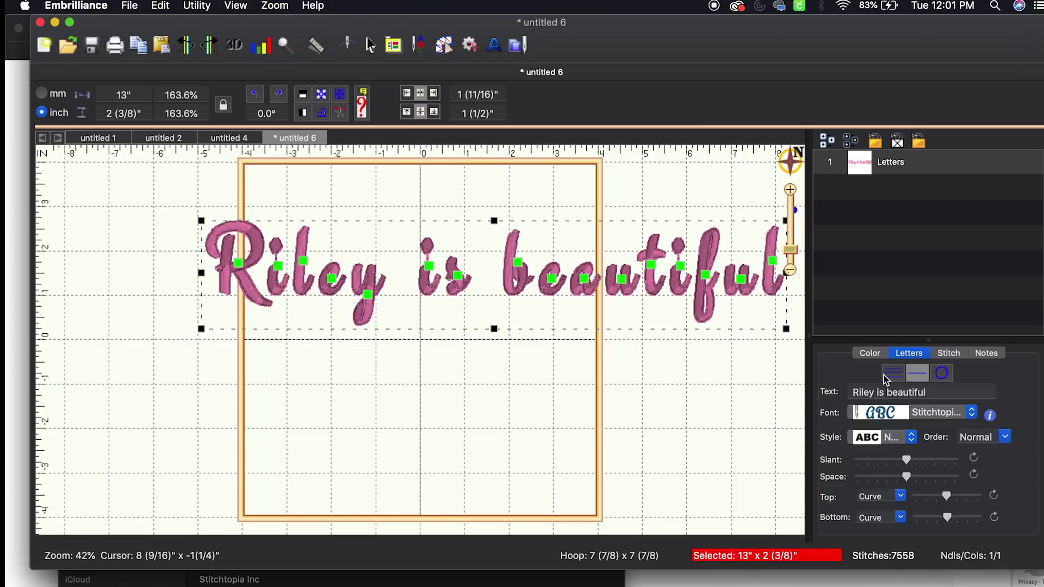
# Break the text into three lines (Riley / is / beautiful) and centre it in the hoop
pyautogui.click(905, 396)
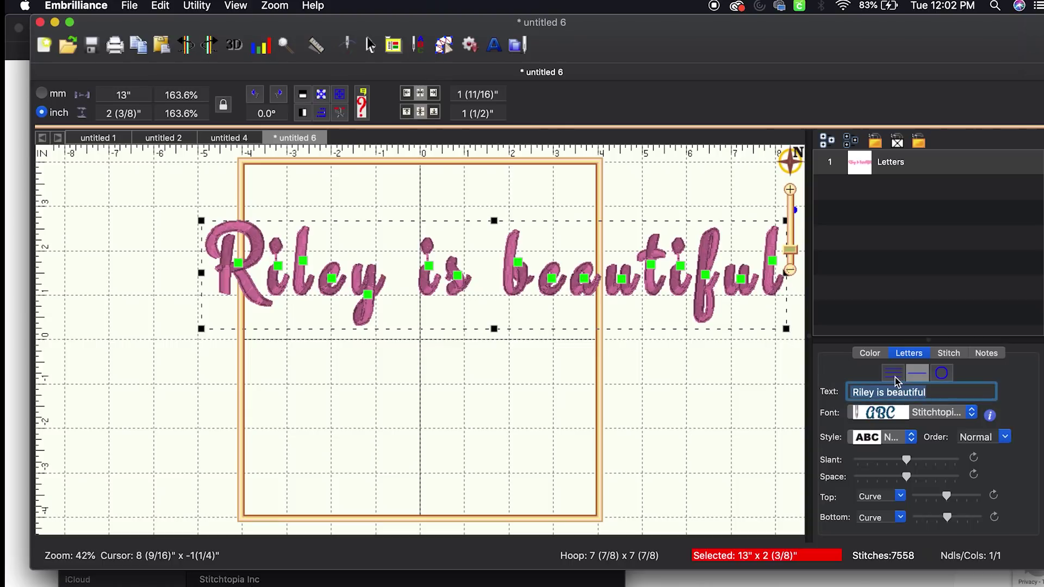
pyautogui.click(893, 378)
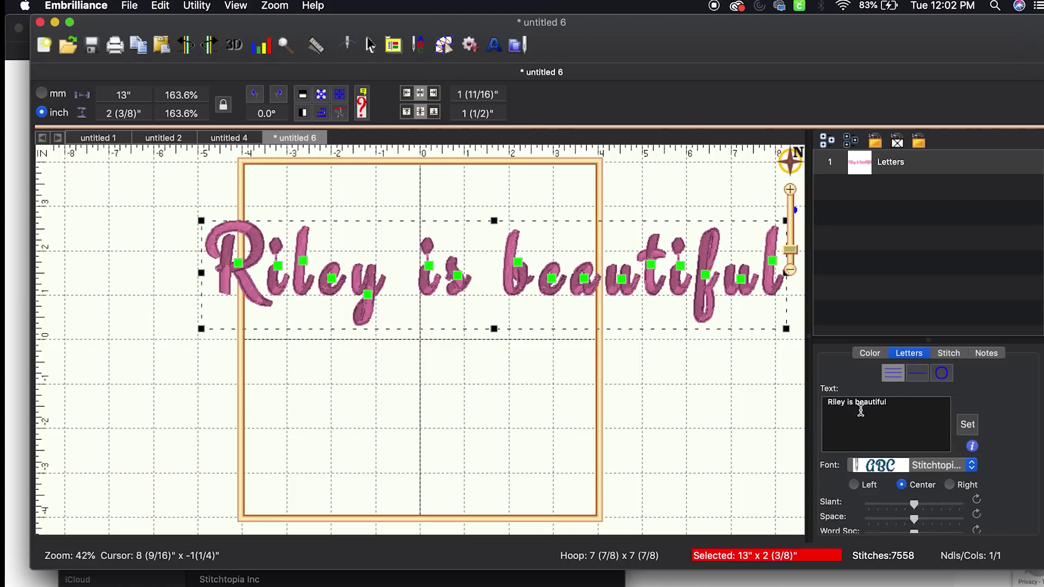
pyautogui.click(846, 401)
pyautogui.press('Return')
pyautogui.click(833, 411)
pyautogui.press('Return')
pyautogui.click(967, 425)
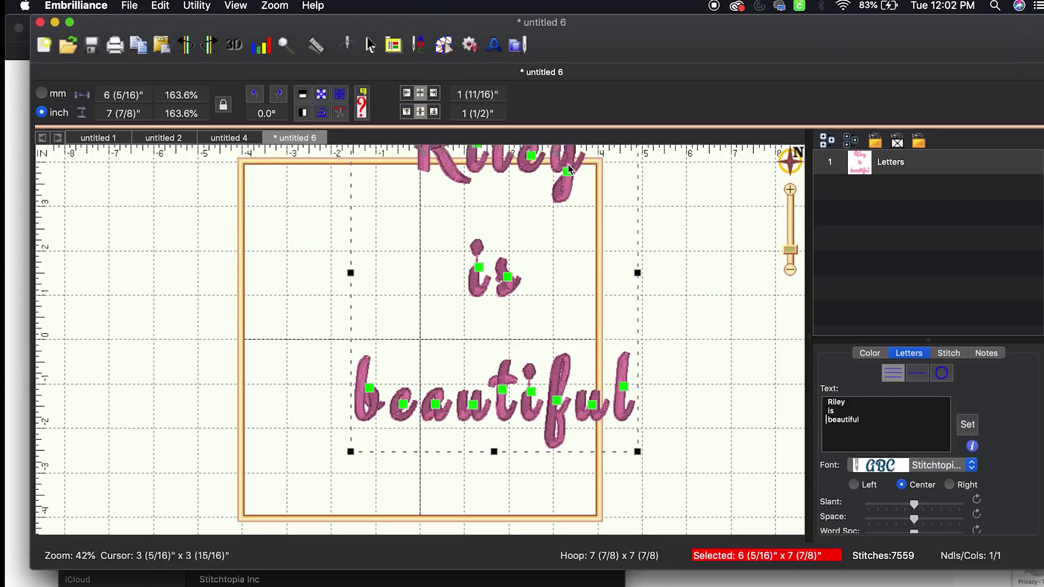
pyautogui.moveTo(568, 170); pyautogui.dragTo(524, 226)
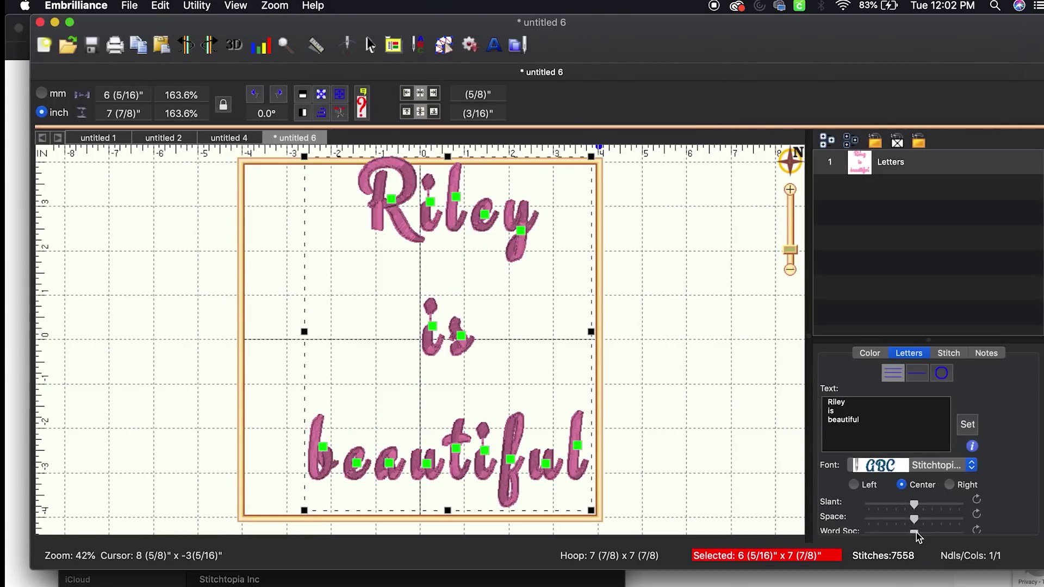
# Tighten the lettering's line spacing, leaving word spacing unchanged
pyautogui.click(948, 405)
pyautogui.press('super+a')
pyautogui.press('BackSpace')
pyautogui.moveTo(957, 337); pyautogui.dragTo(957, 282)
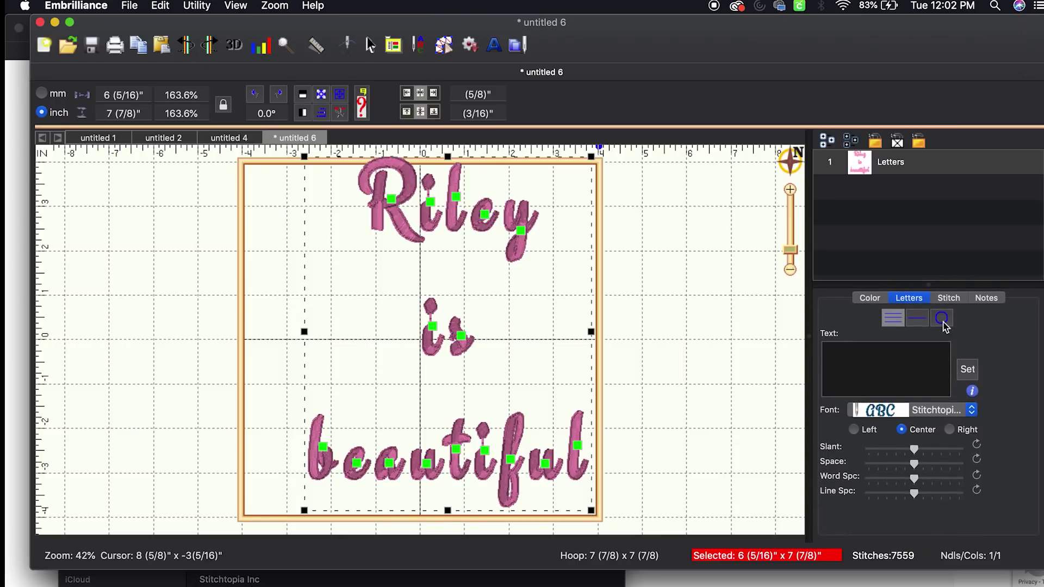
pyautogui.moveTo(915, 478); pyautogui.dragTo(901, 507)
pyautogui.click(915, 482)
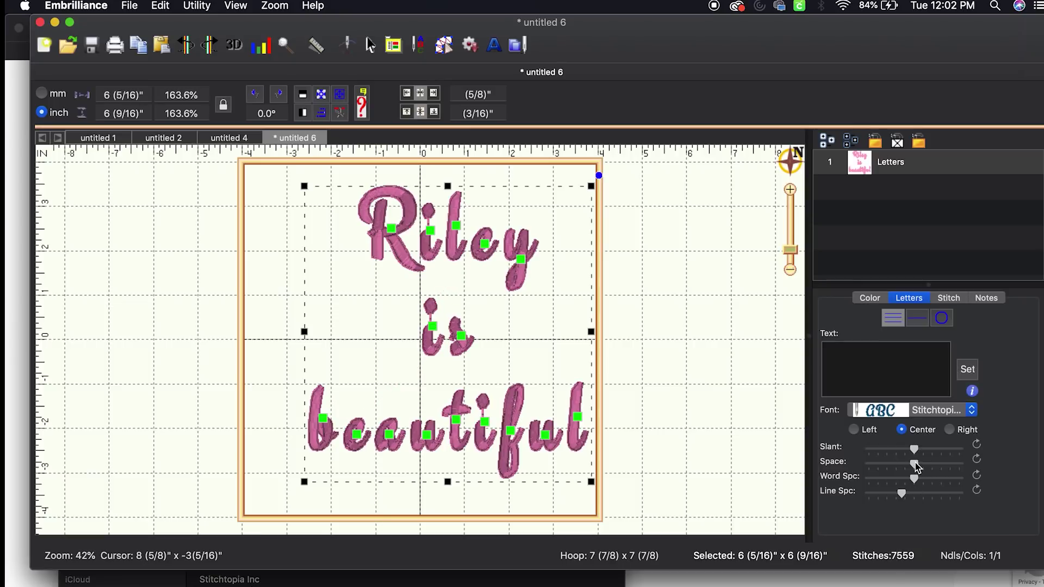
# Rejoin the text as 'Riley is' over 'beautiful' and reposition it in the hoop
pyautogui.moveTo(924, 462)
pyautogui.mouseDown()
pyautogui.moveTo(952, 468)
pyautogui.moveTo(909, 470)
pyautogui.mouseUp()
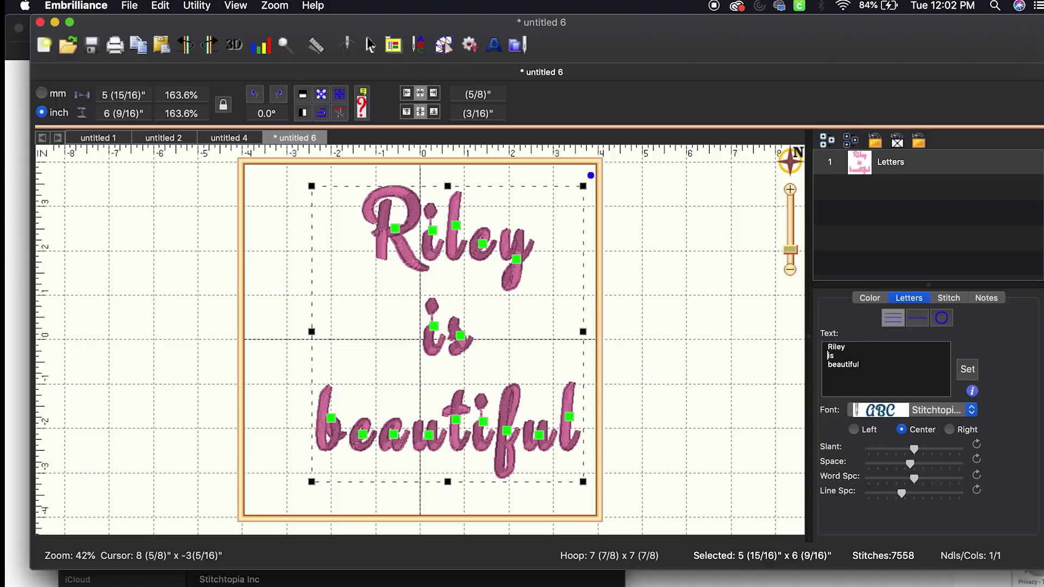
pyautogui.click(844, 346)
pyautogui.press('Delete')
pyautogui.click(973, 369)
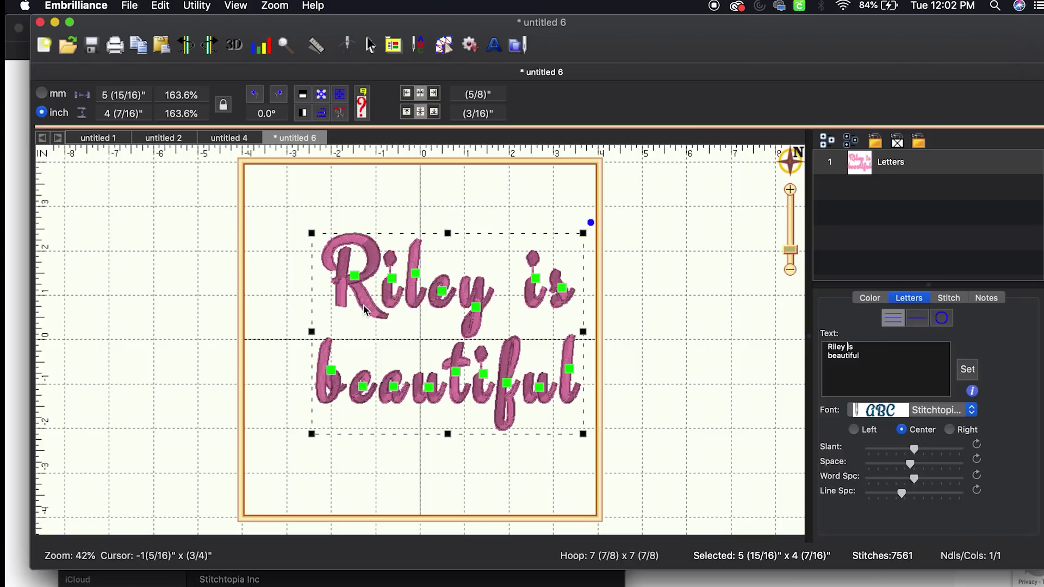
pyautogui.click(409, 243)
pyautogui.moveTo(409, 244); pyautogui.dragTo(390, 222)
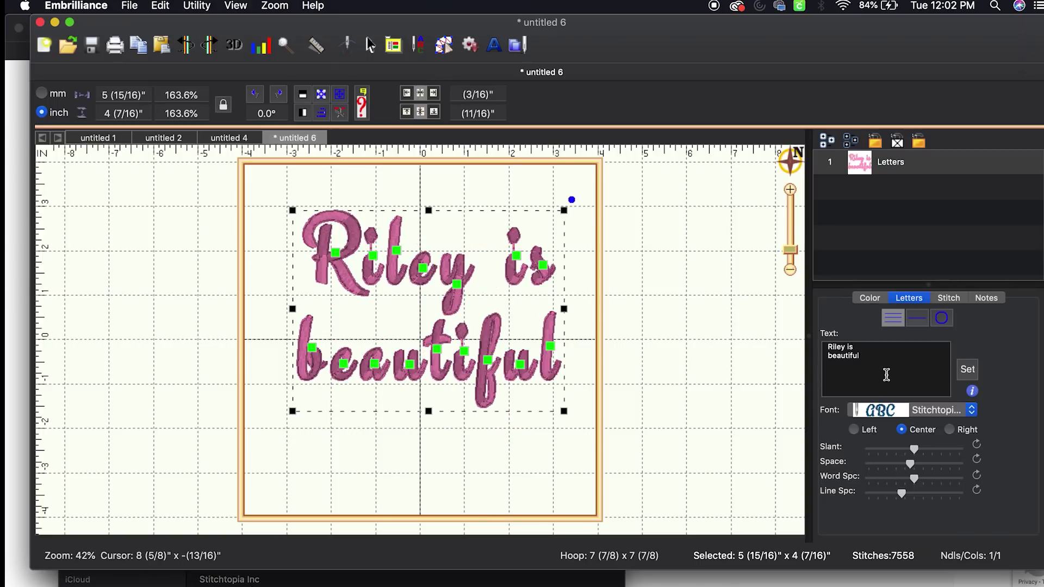
# Tighten the word spacing, centre the lettering in the hoop, and open its stitch settings
pyautogui.moveTo(914, 479)
pyautogui.mouseDown()
pyautogui.moveTo(840, 480)
pyautogui.moveTo(912, 488)
pyautogui.mouseUp()
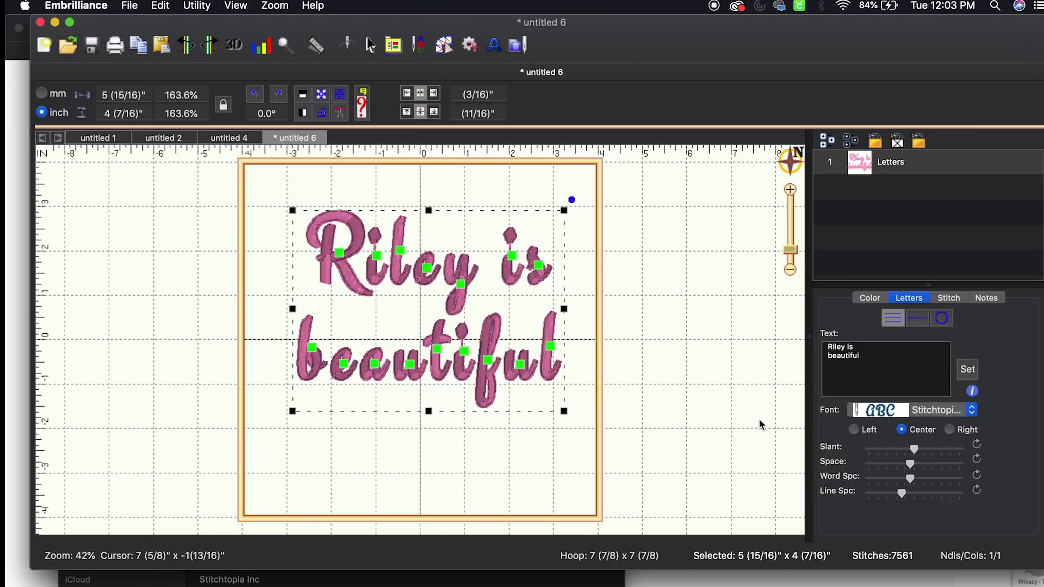
pyautogui.click(664, 336)
pyautogui.click(517, 377)
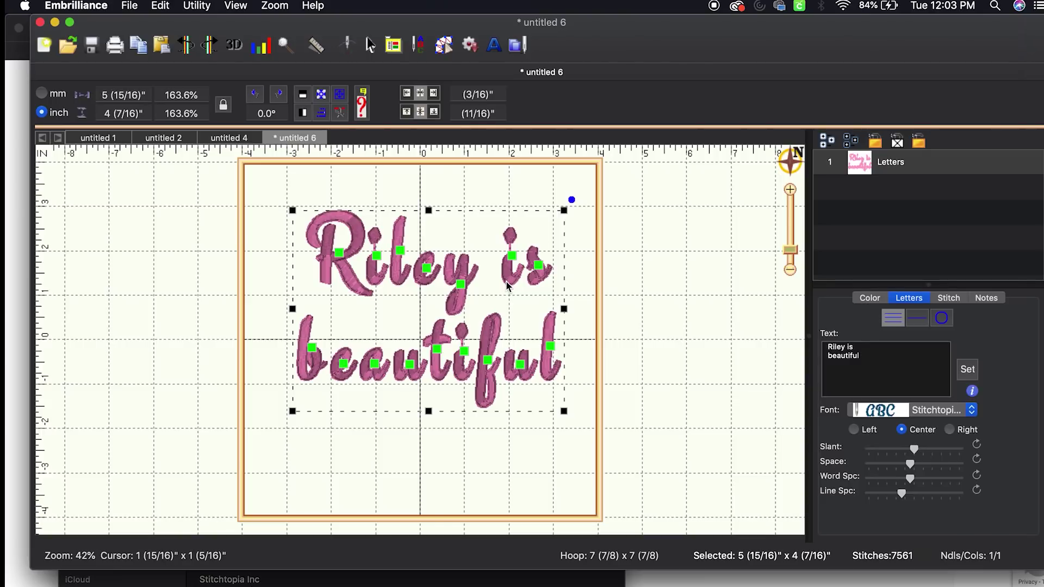
pyautogui.moveTo(507, 285); pyautogui.dragTo(492, 287)
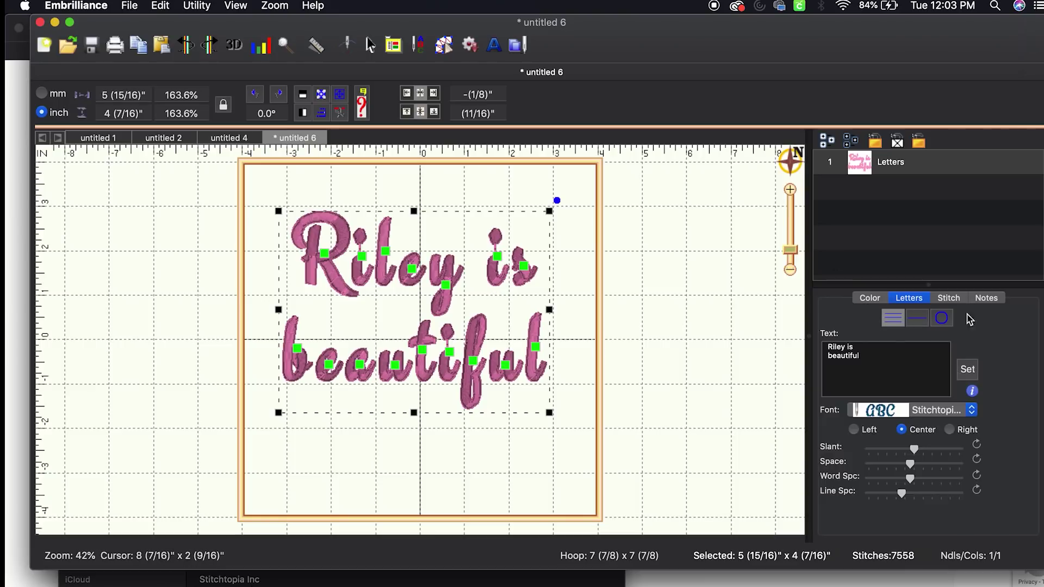
pyautogui.click(950, 299)
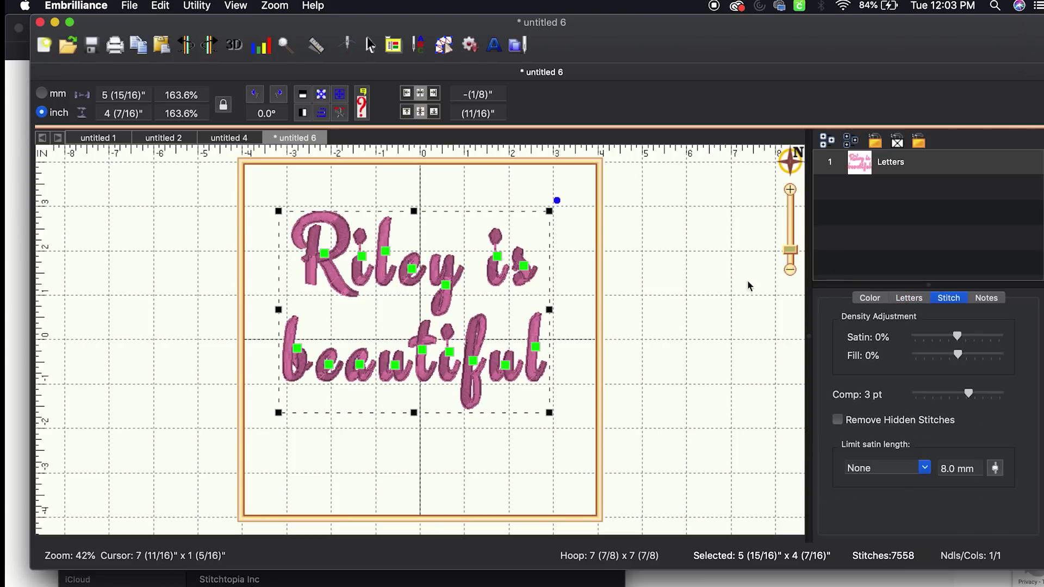